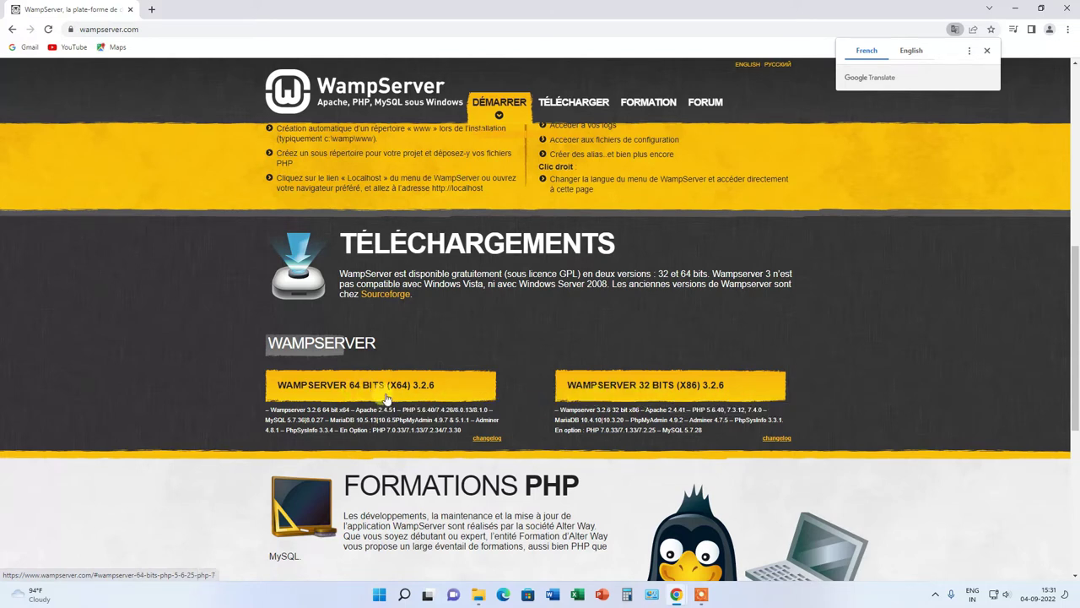
# Download the WampServer 64 bits (x64) 3.2.6 installer directly, without filling in the form, and launch it
pyautogui.click(327, 388)
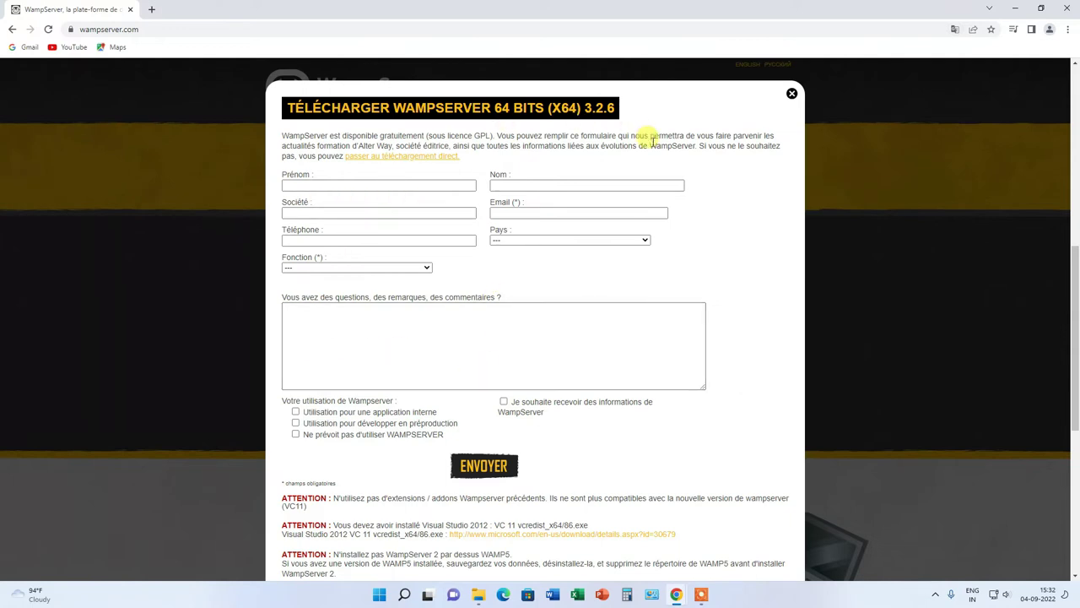
pyautogui.click(448, 161)
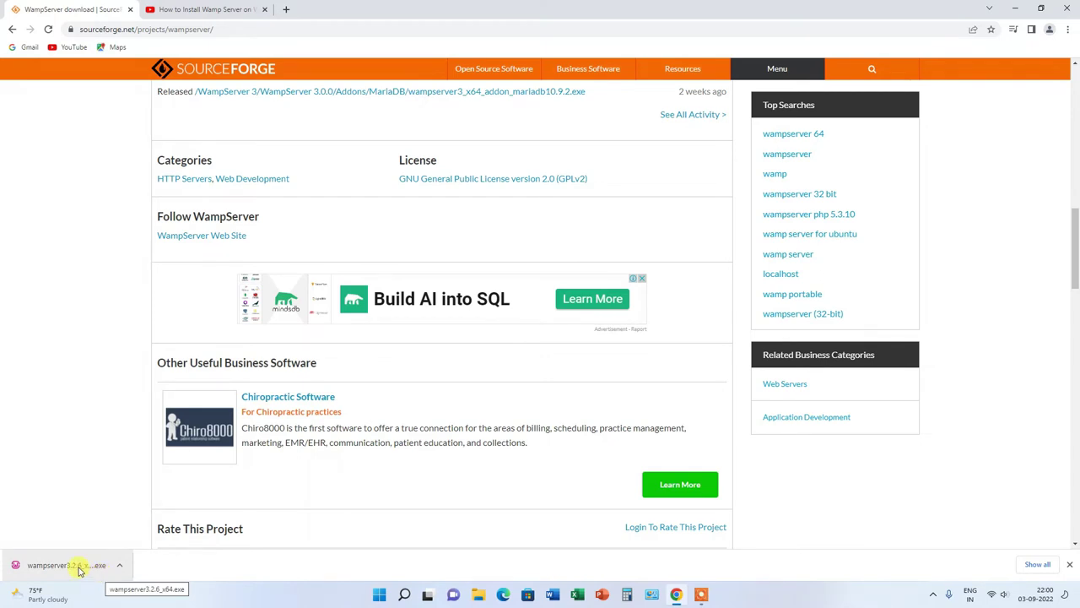
pyautogui.click(78, 565)
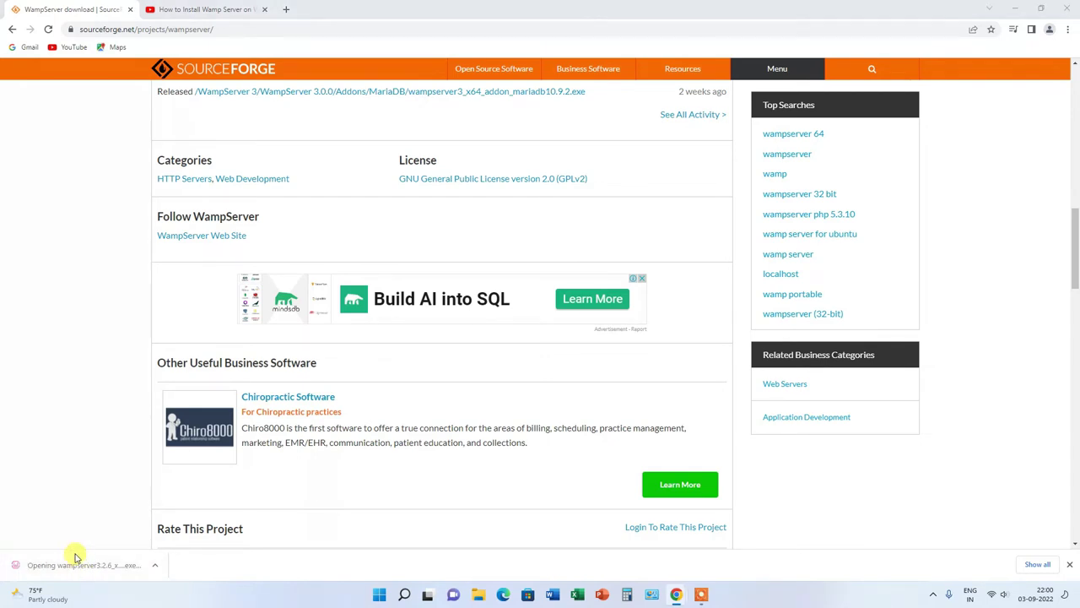
pyautogui.click(1016, 10)
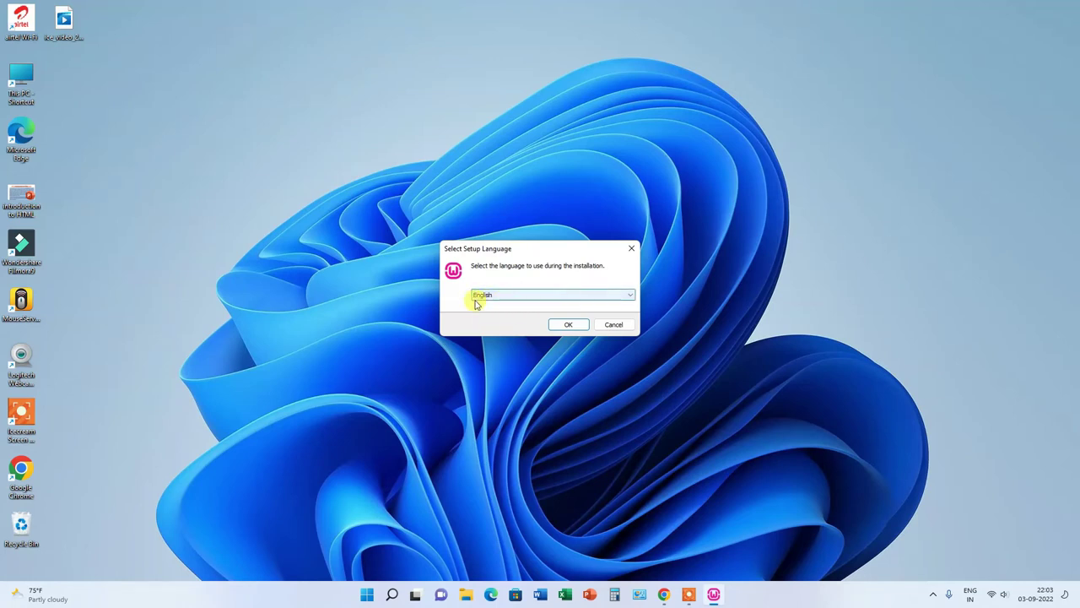
# Start the Wampserver64 setup in English and accept its license agreement
pyautogui.click(568, 325)
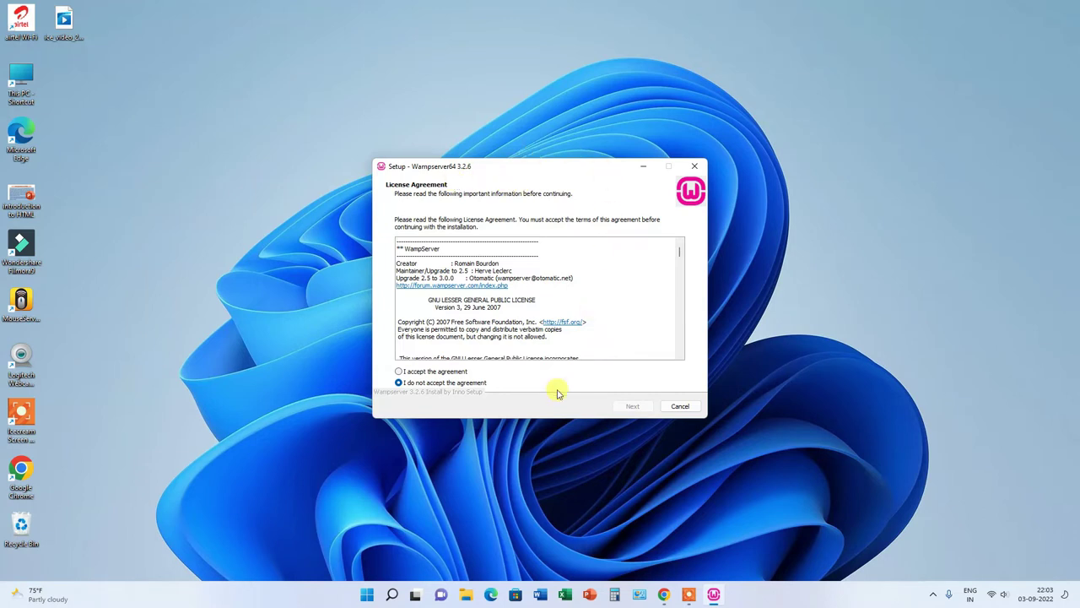
pyautogui.click(401, 372)
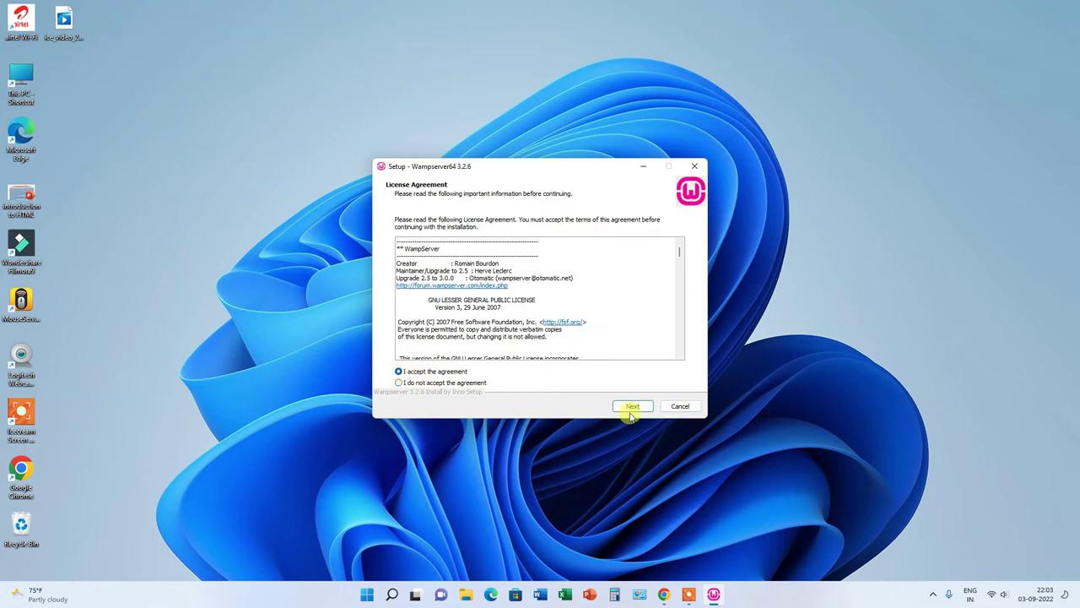
pyautogui.click(633, 406)
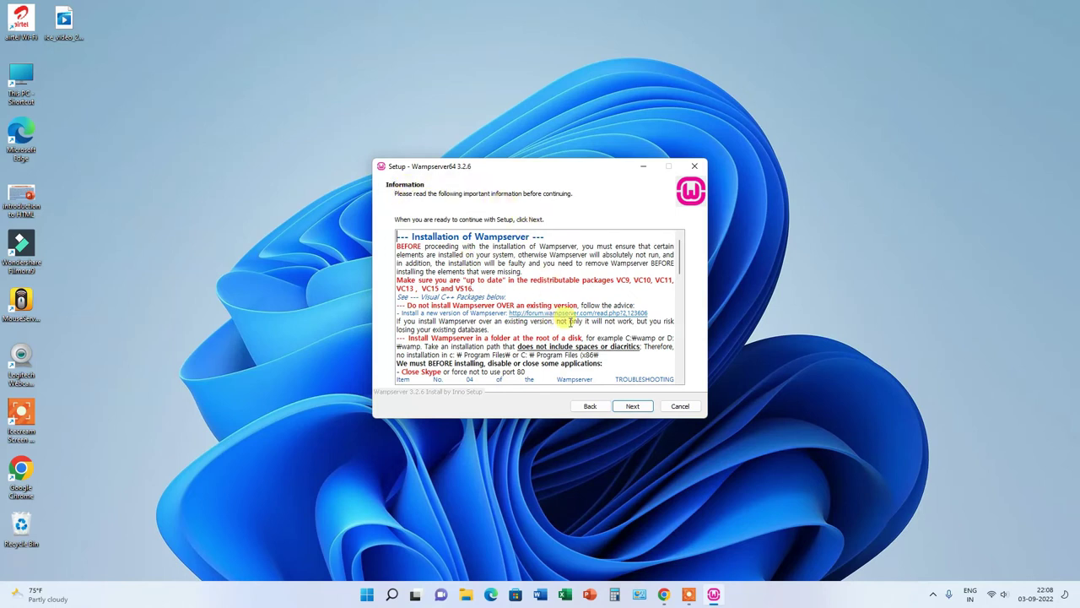
# Download VSU_4\vcredist_x64.exe in English from the VC11 (Visual C++ 2012 Update 4) page linked in the setup information
pyautogui.scroll(-6, 570, 321)
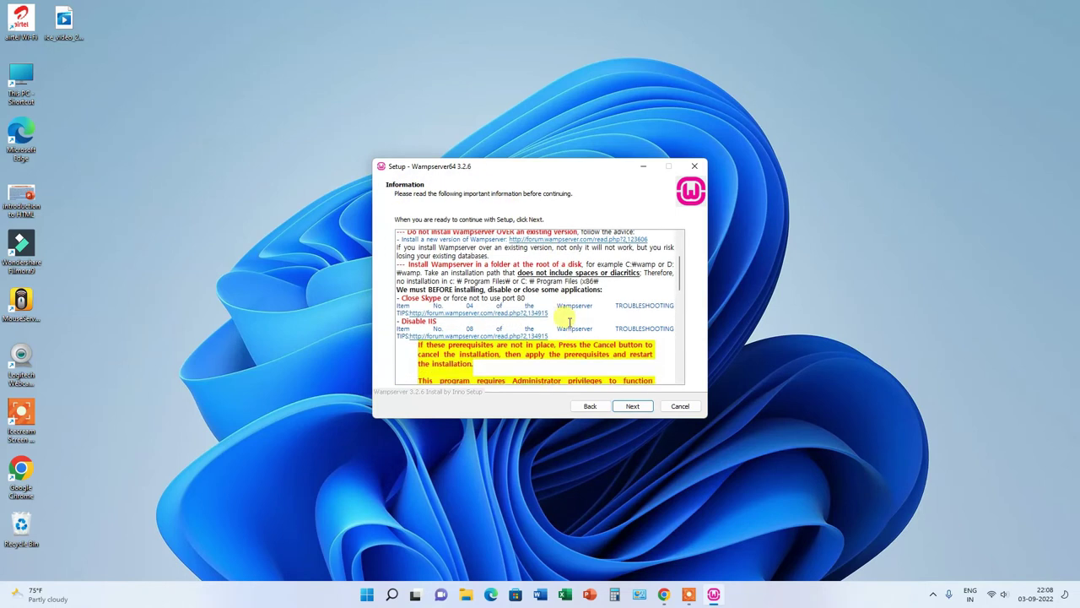
pyautogui.scroll(-2, 571, 321)
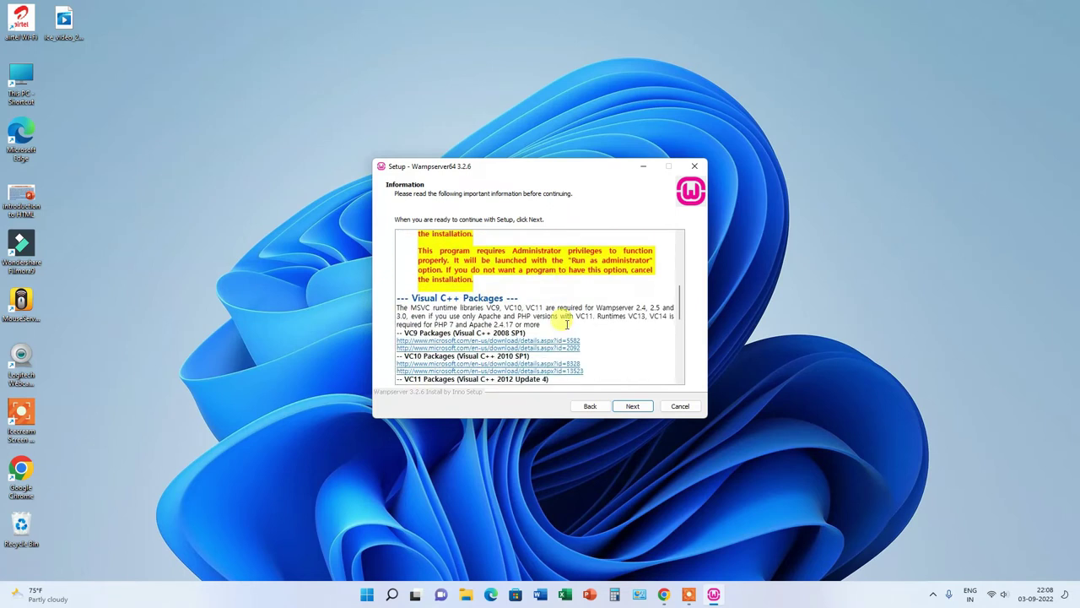
pyautogui.scroll(-3, 564, 319)
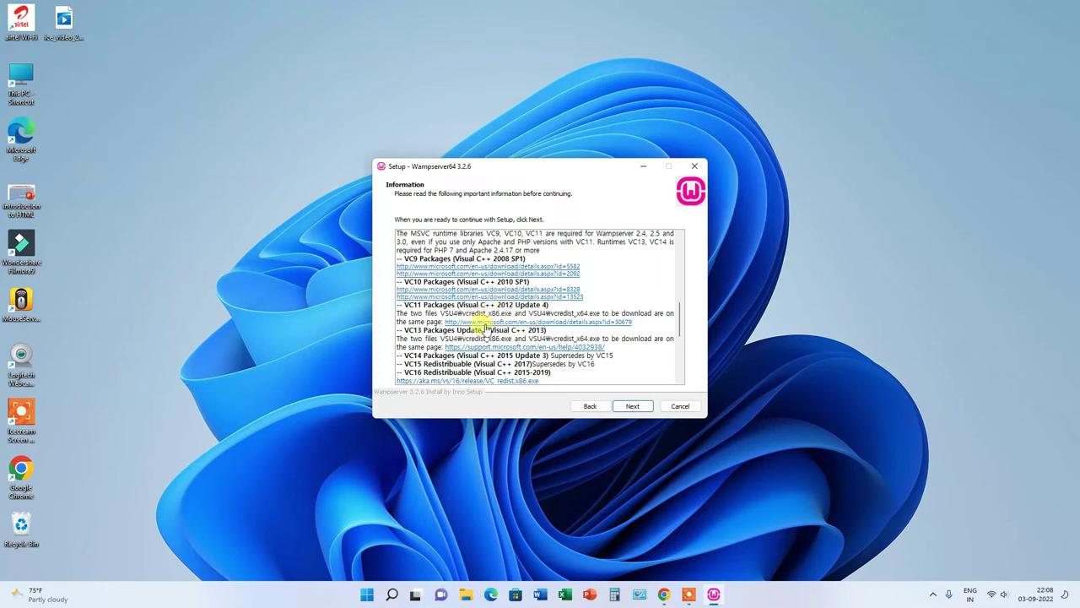
pyautogui.click(582, 322)
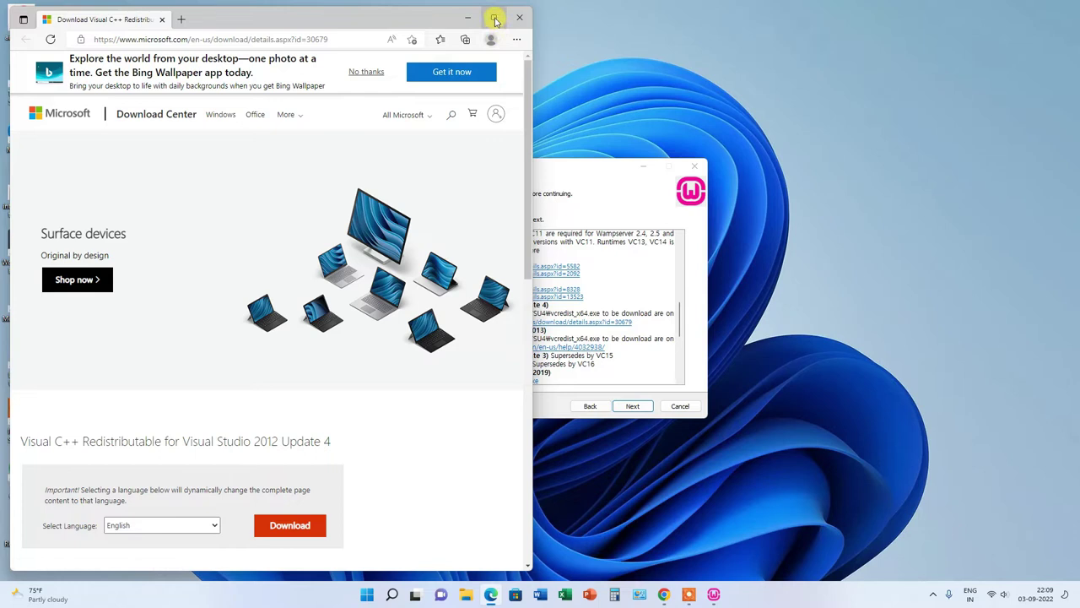
pyautogui.click(494, 19)
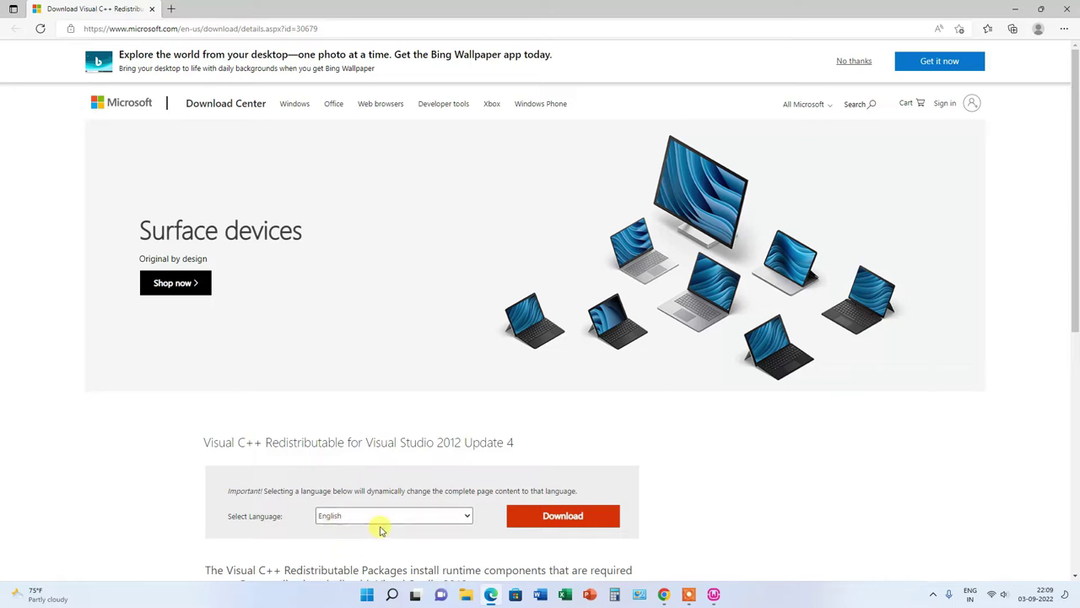
pyautogui.click(553, 521)
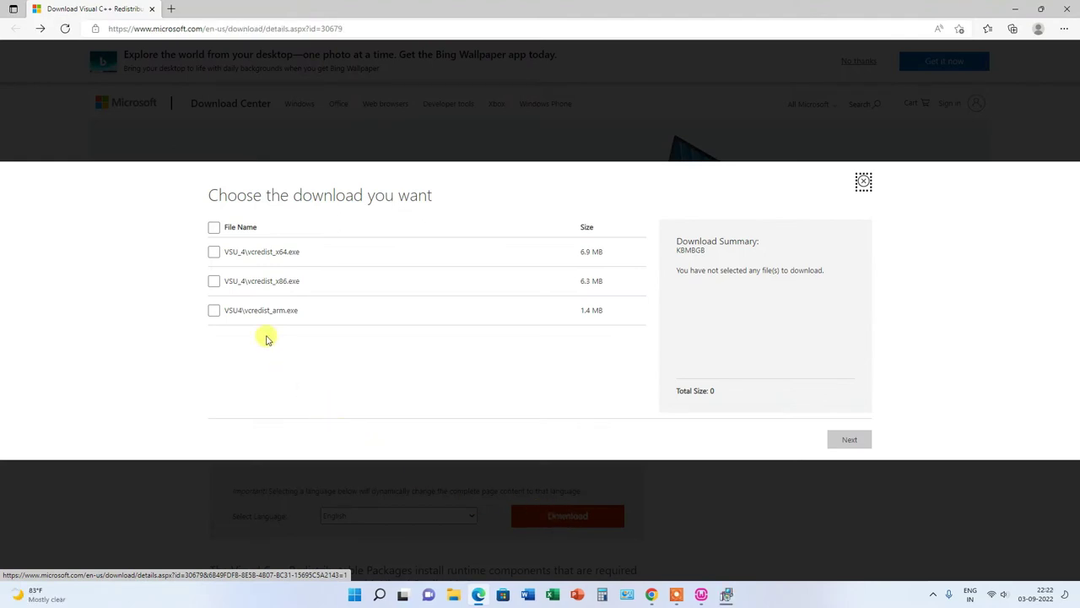
pyautogui.click(214, 252)
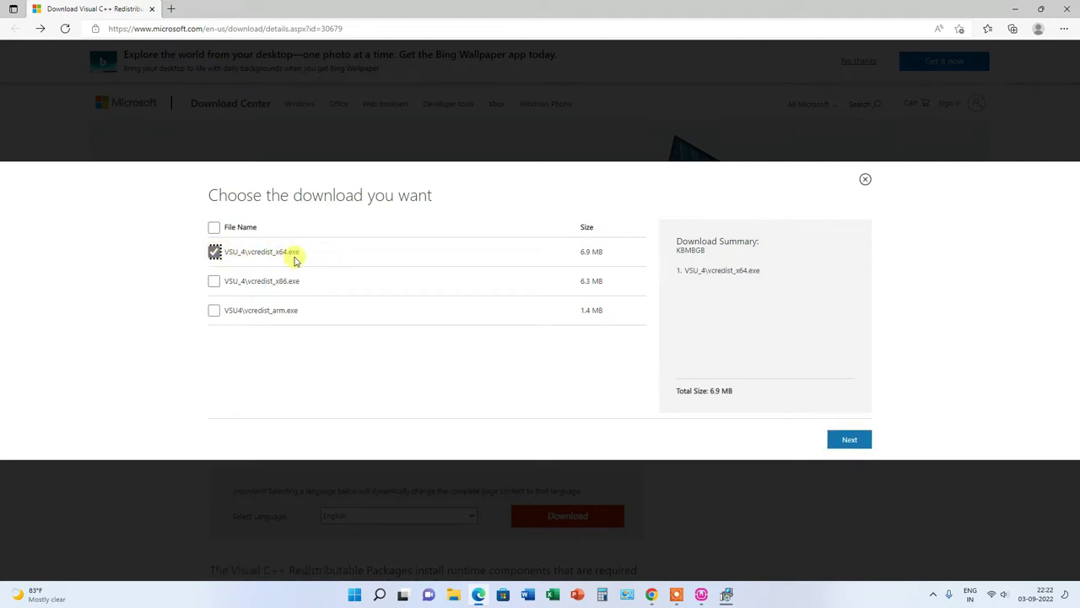
pyautogui.click(845, 440)
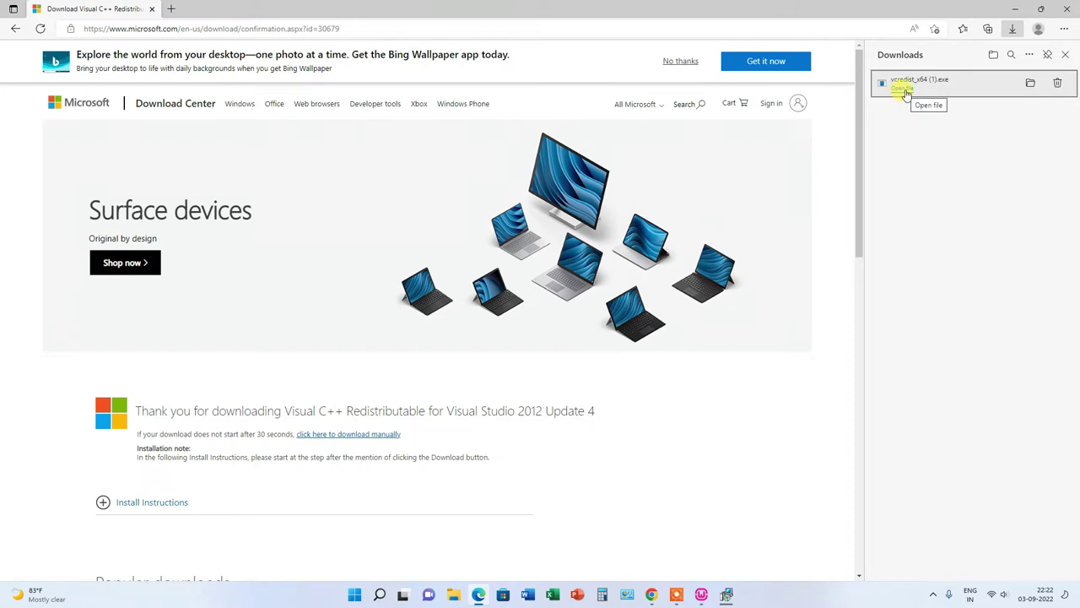
# Install the Microsoft Visual C++ 2012 Redistributable (x64) from the downloaded file, agreeing to its license terms
pyautogui.click(904, 90)
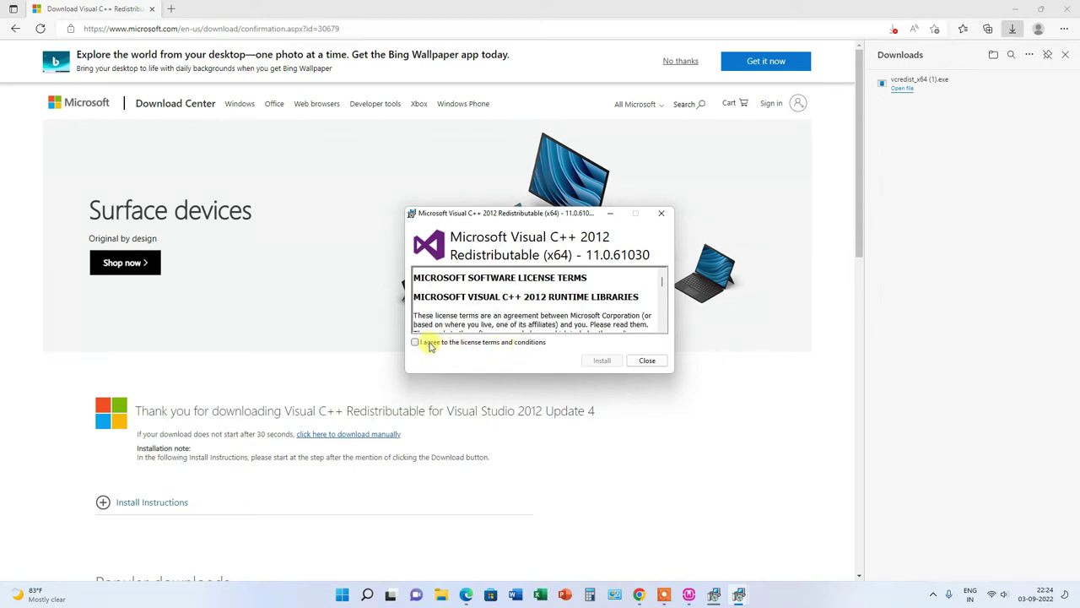
pyautogui.click(416, 343)
pyautogui.click(609, 361)
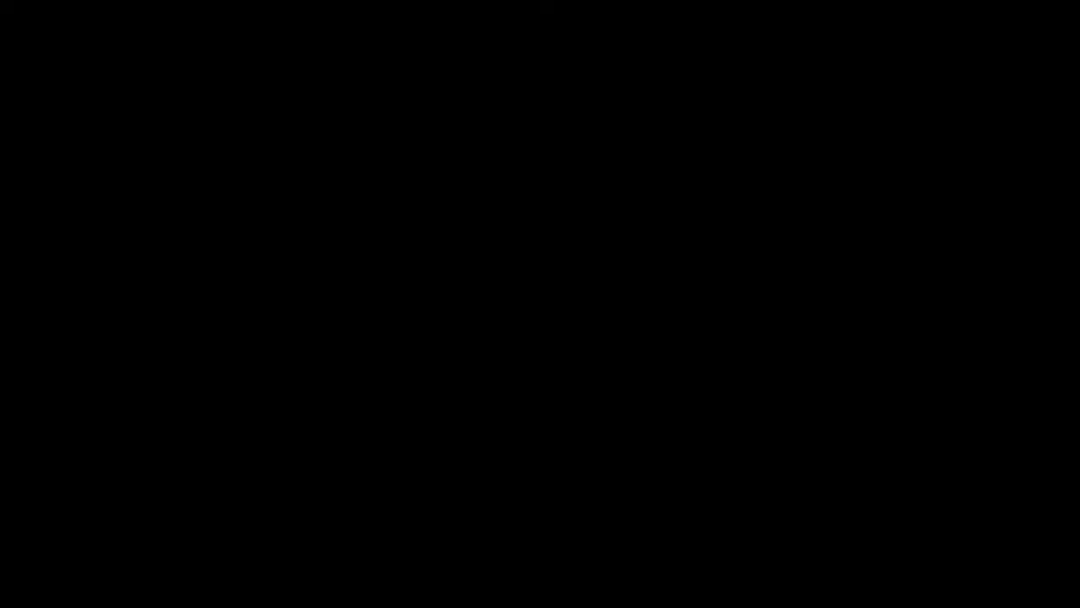
pyautogui.click(477, 391)
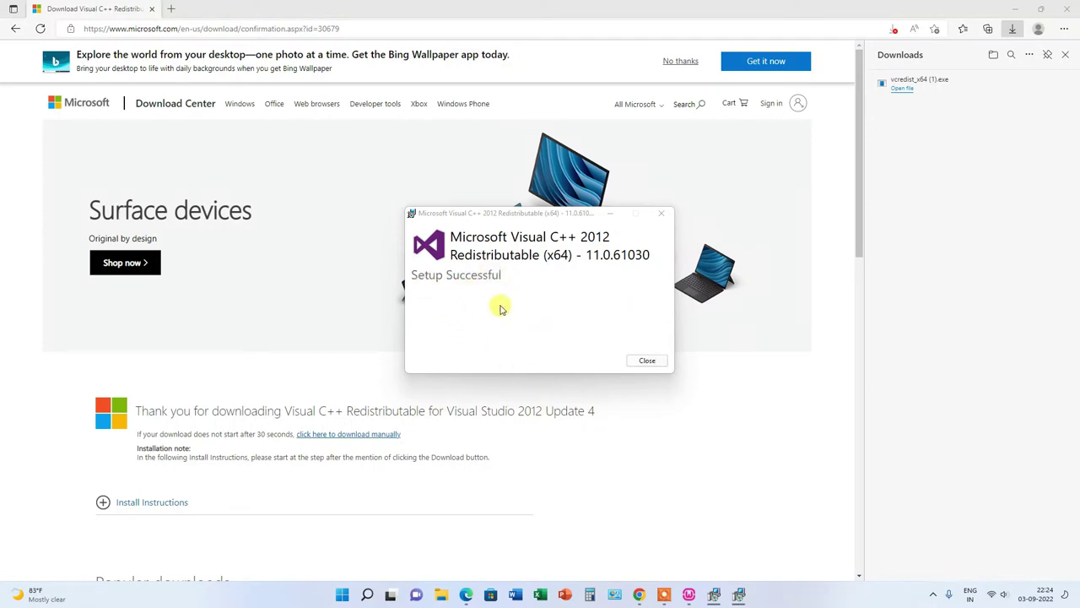
pyautogui.click(646, 361)
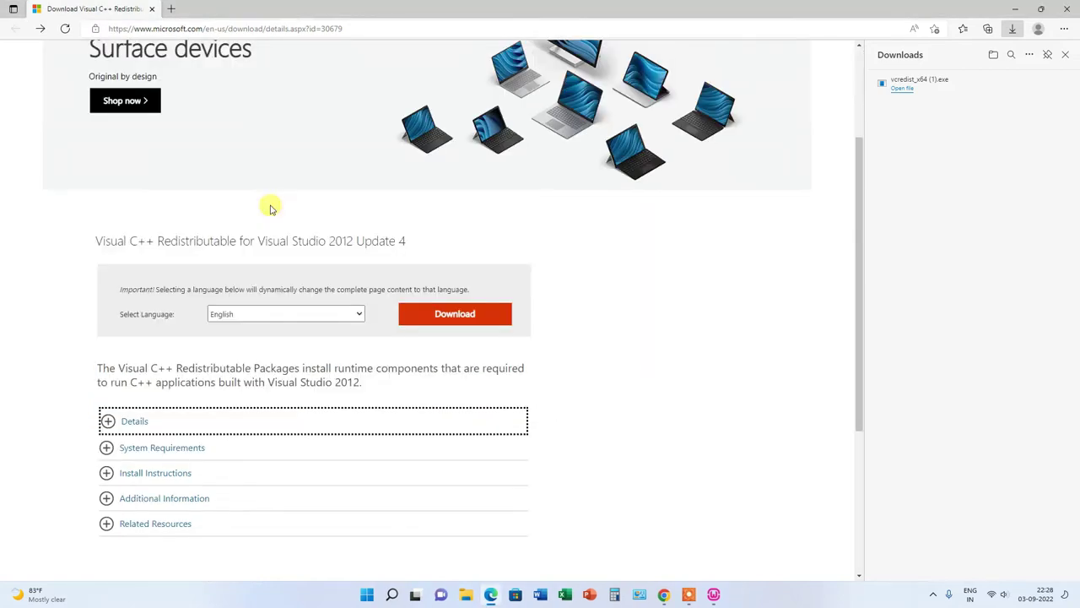
# Download the English - United States vcredist_x64.exe for Visual C++ 2013 and install it, agreeing to the license terms
pyautogui.click(1017, 8)
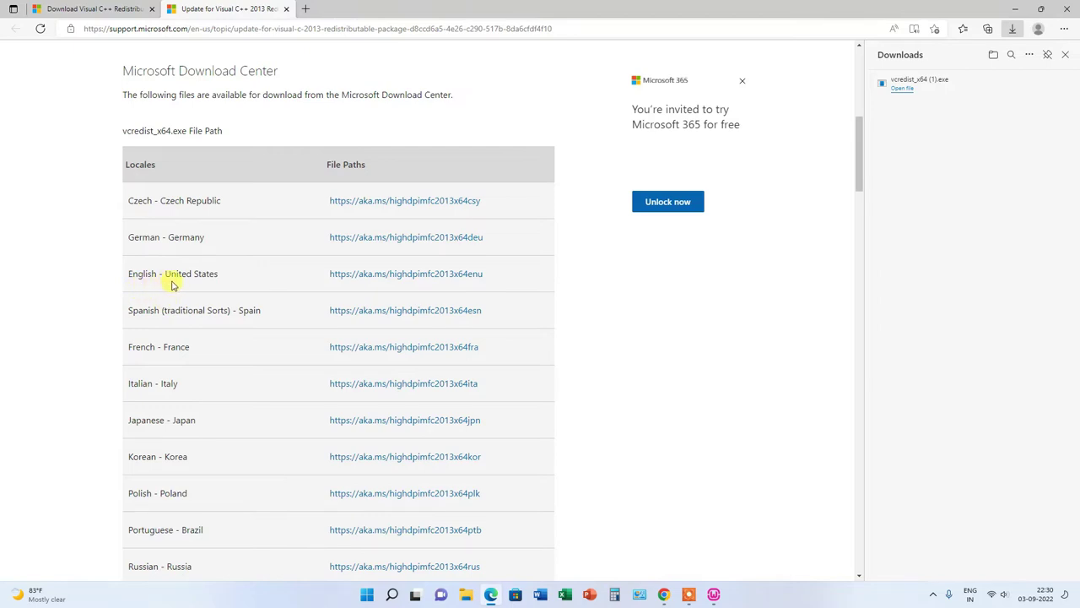
pyautogui.click(427, 275)
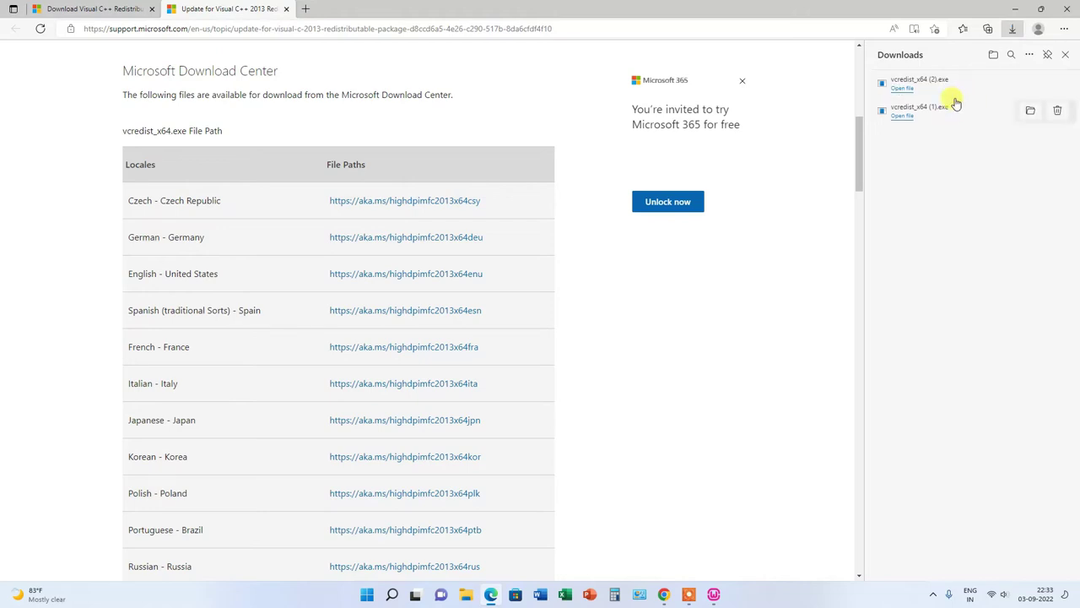
pyautogui.click(902, 89)
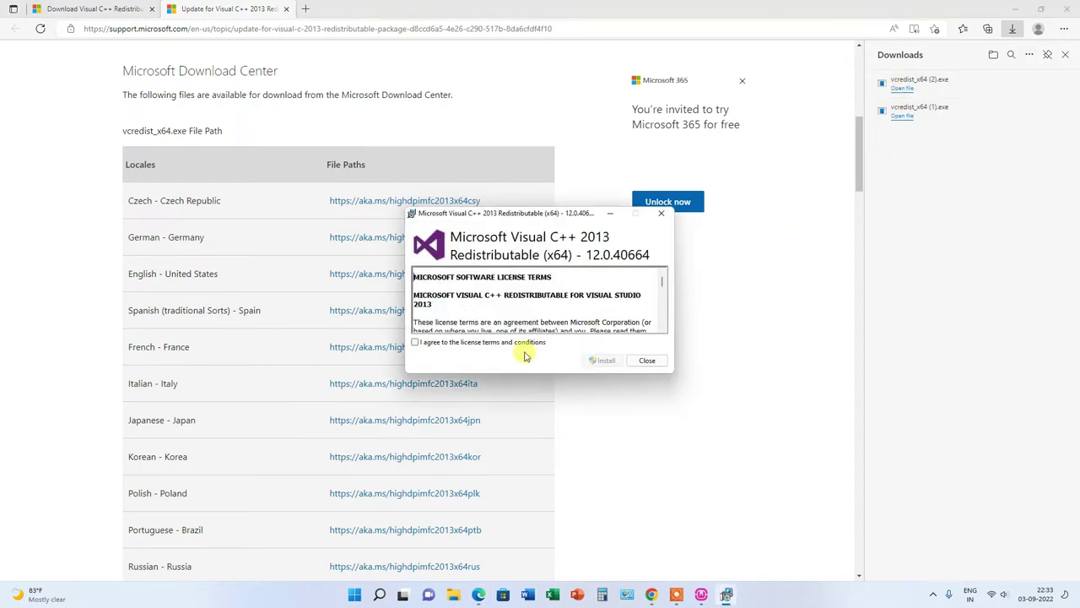
pyautogui.click(415, 343)
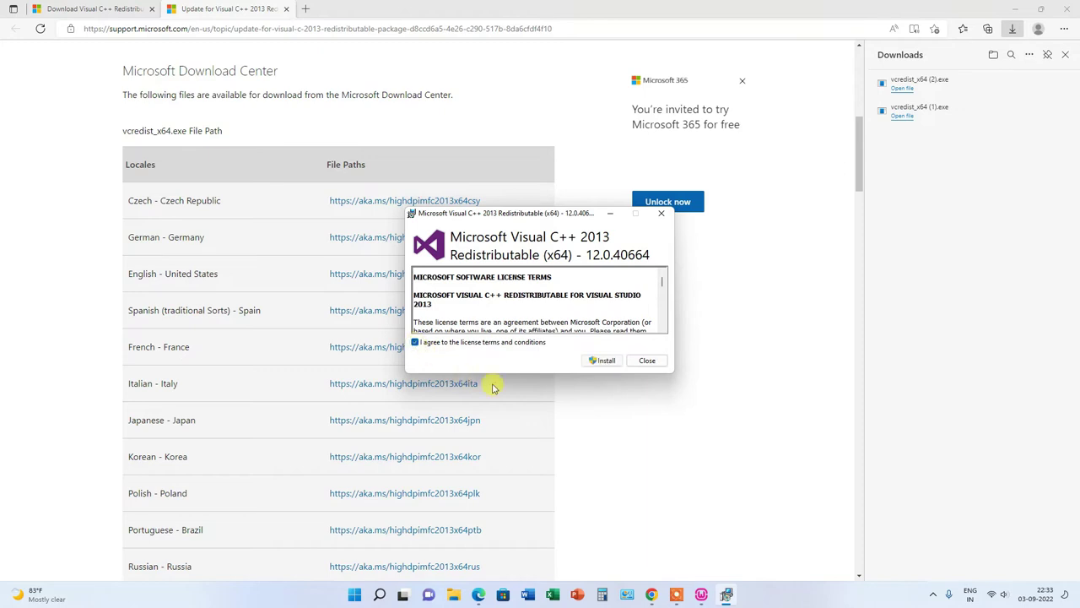
pyautogui.click(606, 361)
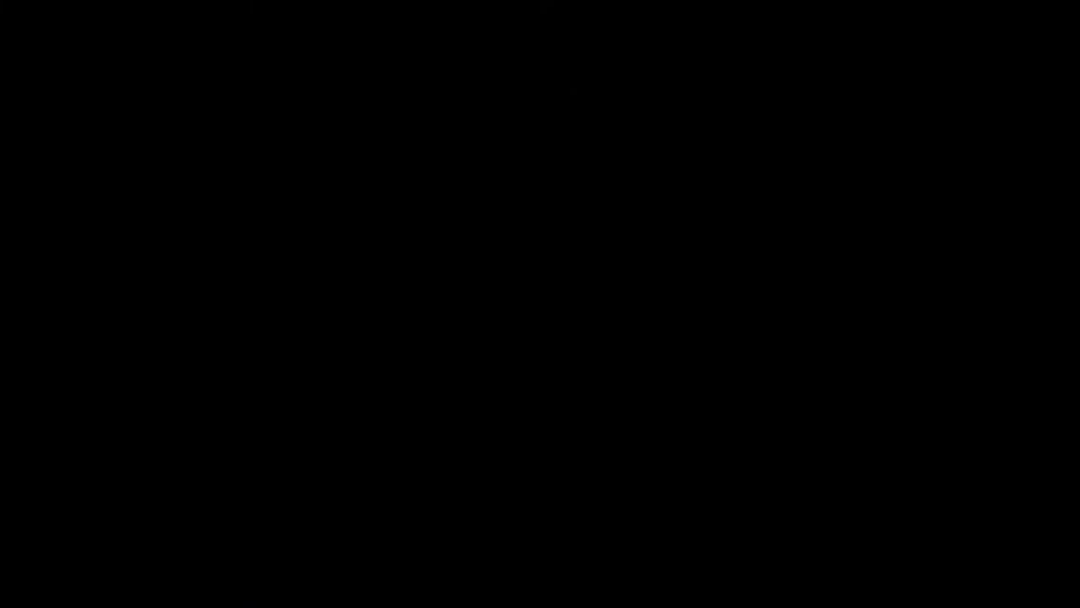
pyautogui.click(489, 391)
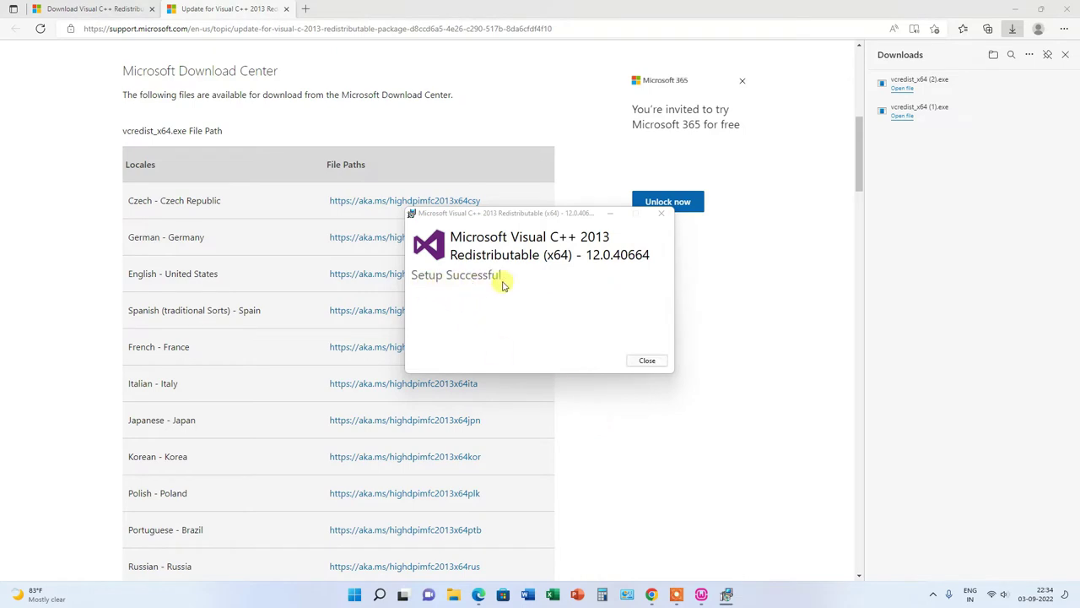
pyautogui.click(647, 361)
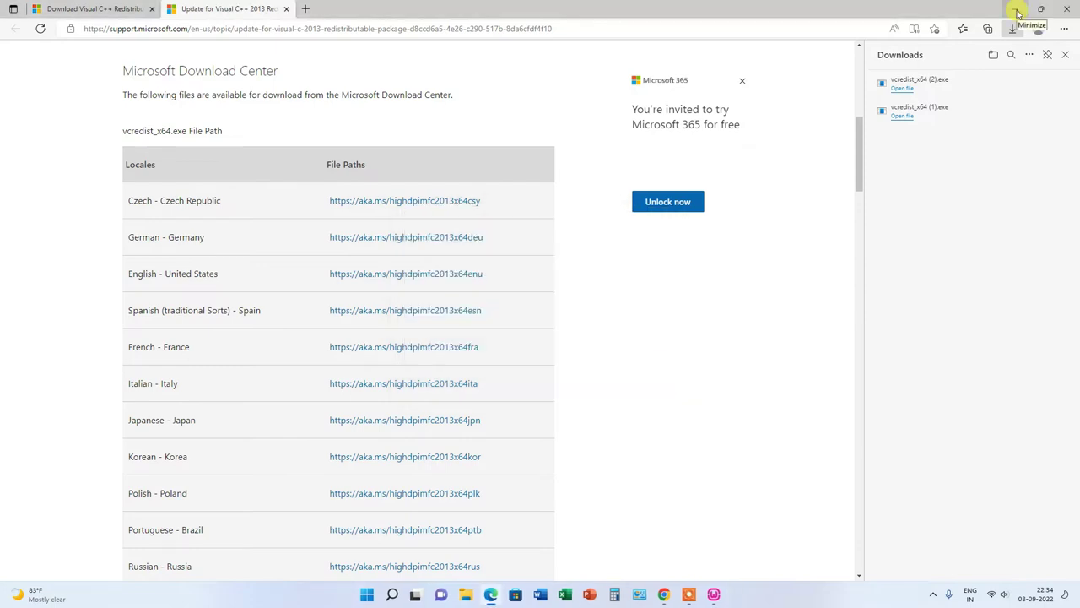
# Return to the WampServer setup information and download VC_redist.x64.exe for VC16 (Visual C++ 2015-2019)
pyautogui.click(1015, 10)
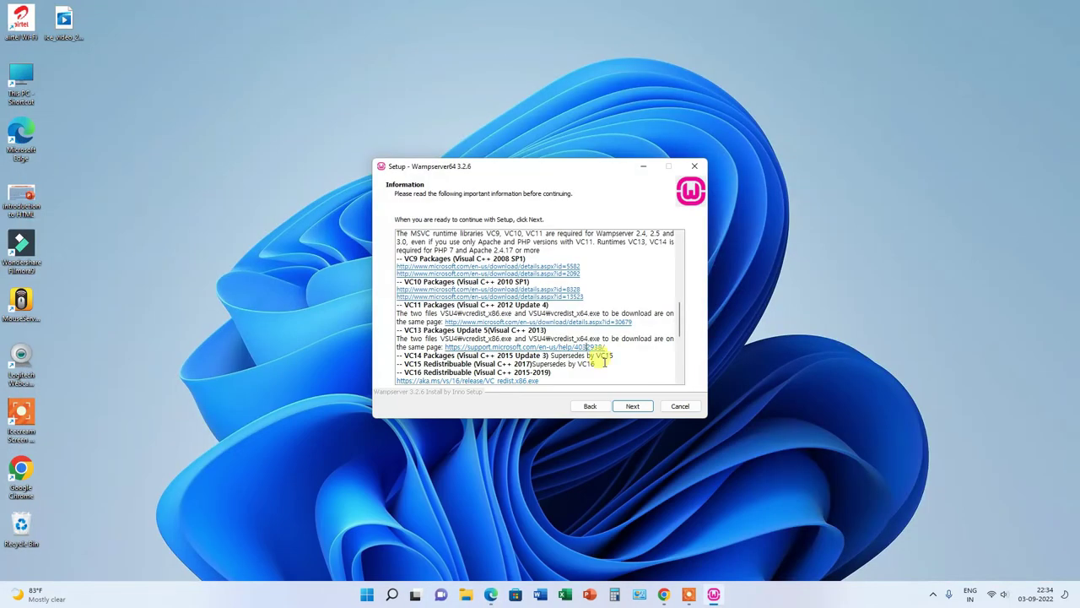
pyautogui.scroll(-2, 604, 349)
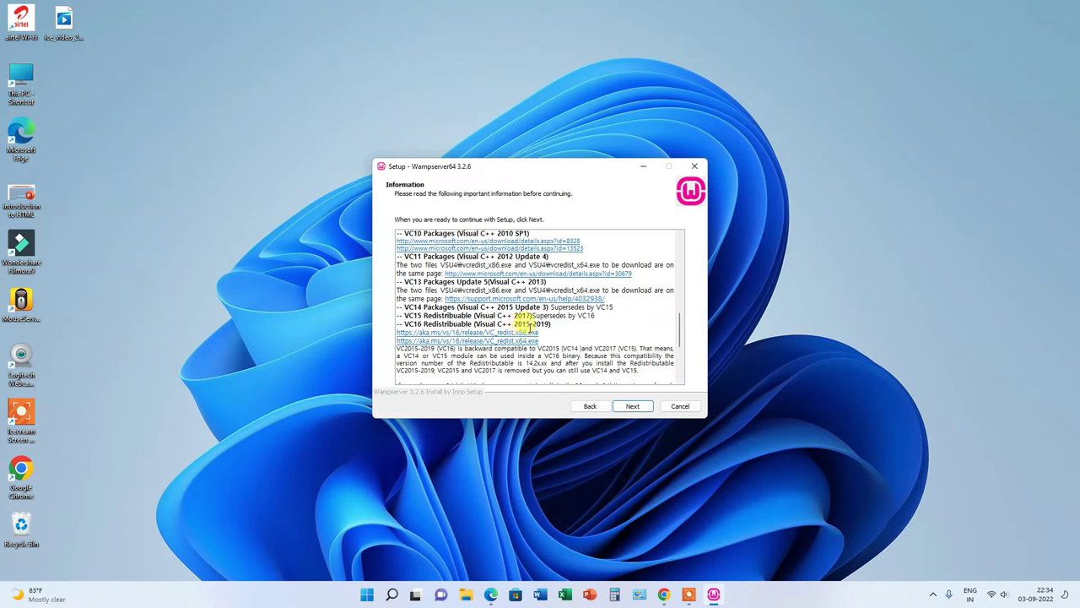
pyautogui.click(526, 342)
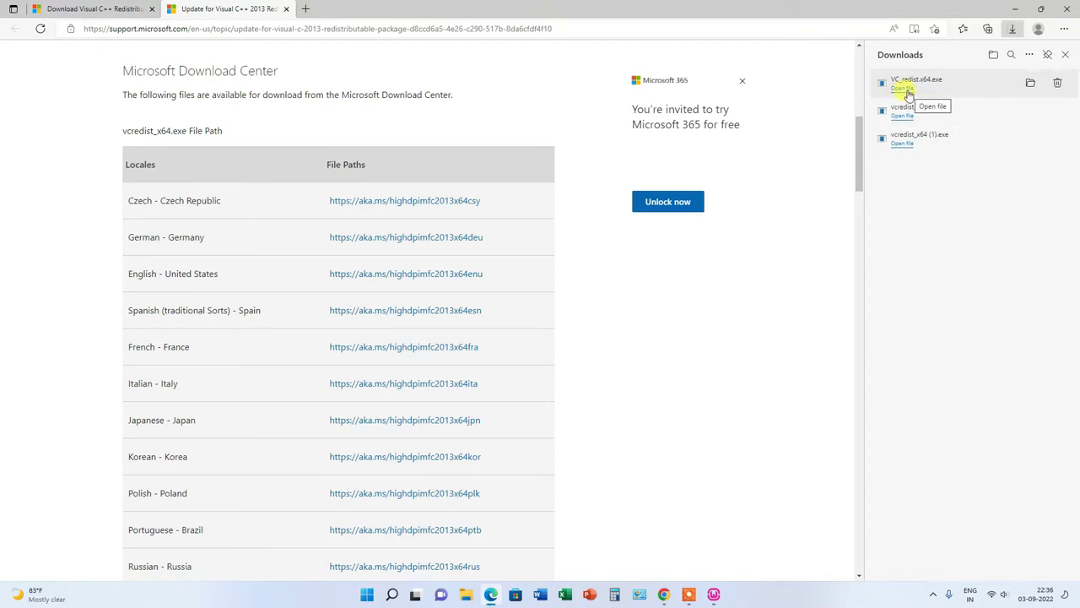
# Install the Microsoft Visual C++ 2015-2019 Redistributable (x64) from the downloaded file, agreeing to its license terms
pyautogui.click(900, 90)
pyautogui.click(901, 92)
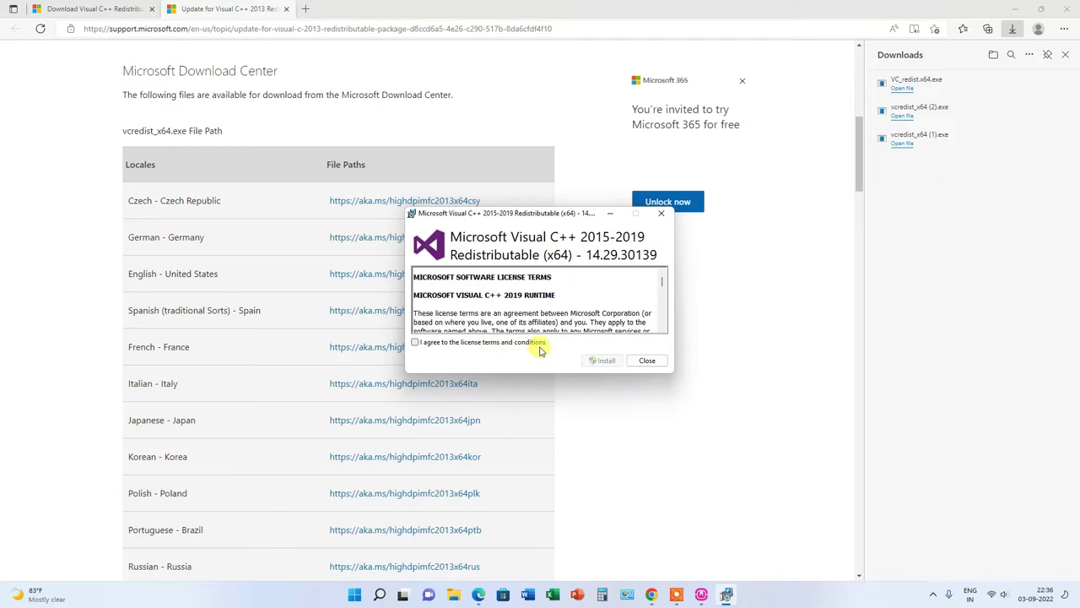
pyautogui.click(416, 343)
pyautogui.click(605, 362)
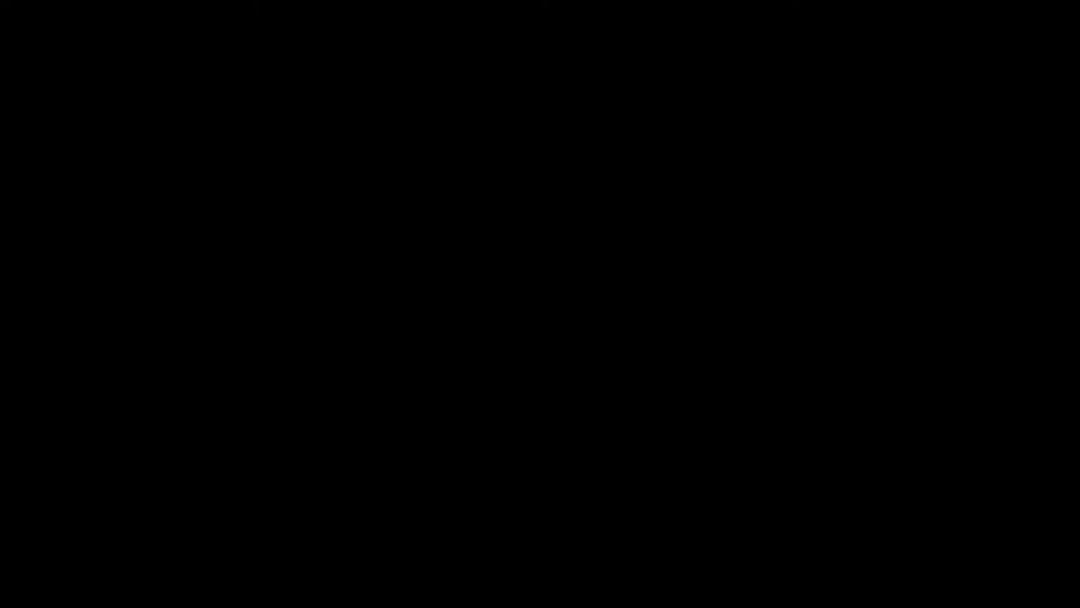
pyautogui.click(482, 386)
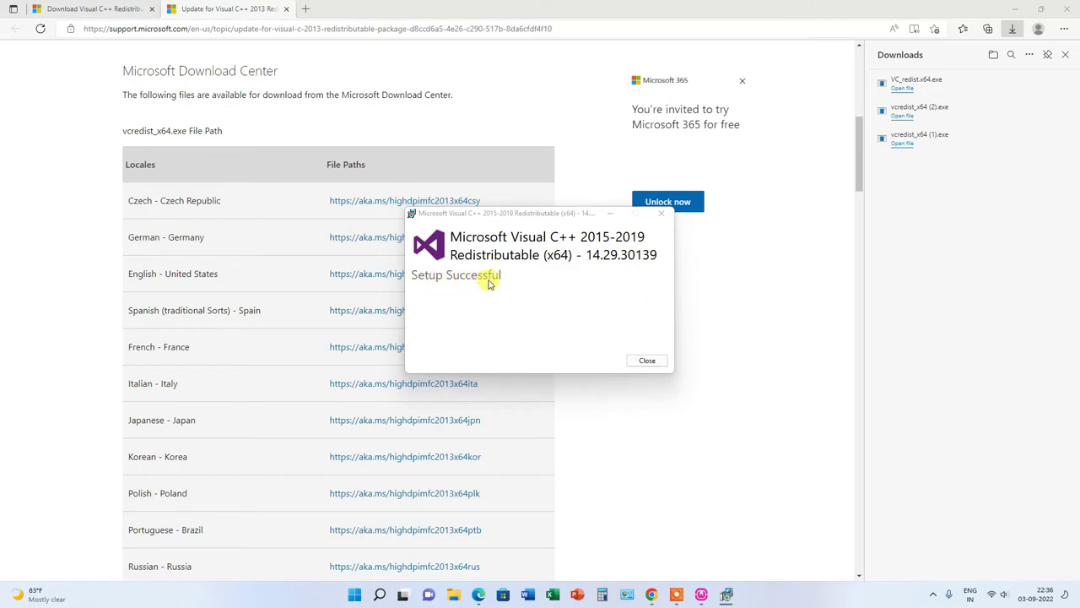
pyautogui.click(647, 361)
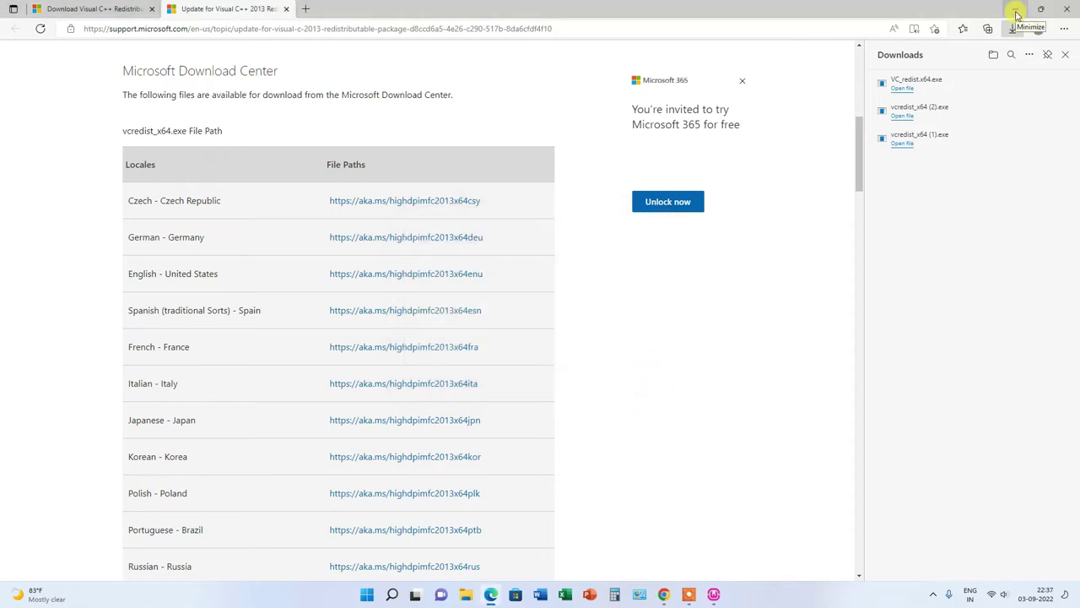
# Put the browser away and exit the pending Wampserver64 3.2.6 setup without installing it
pyautogui.click(1017, 15)
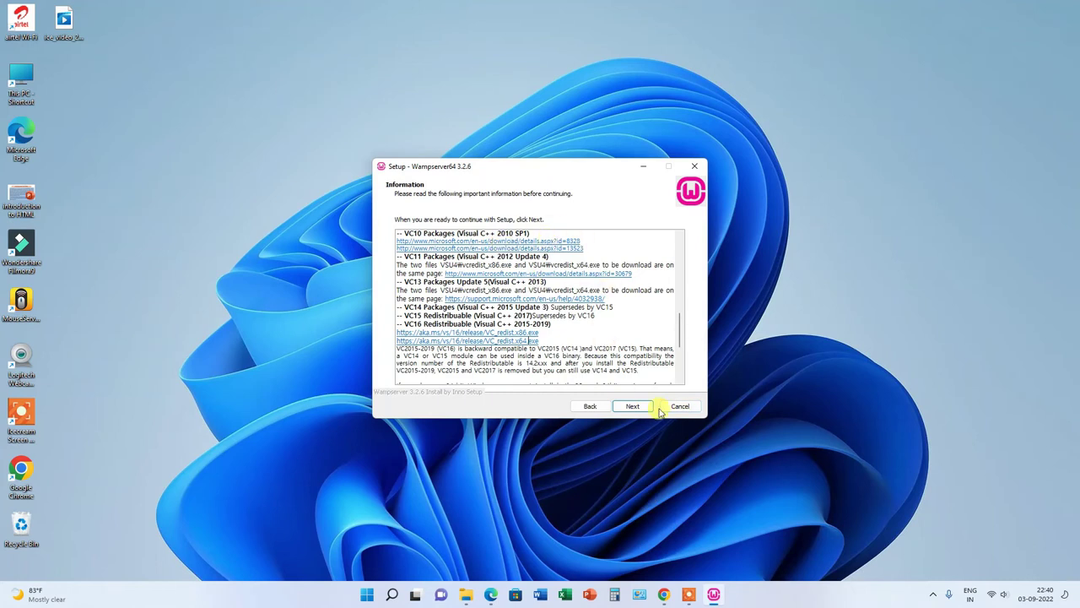
pyautogui.click(681, 407)
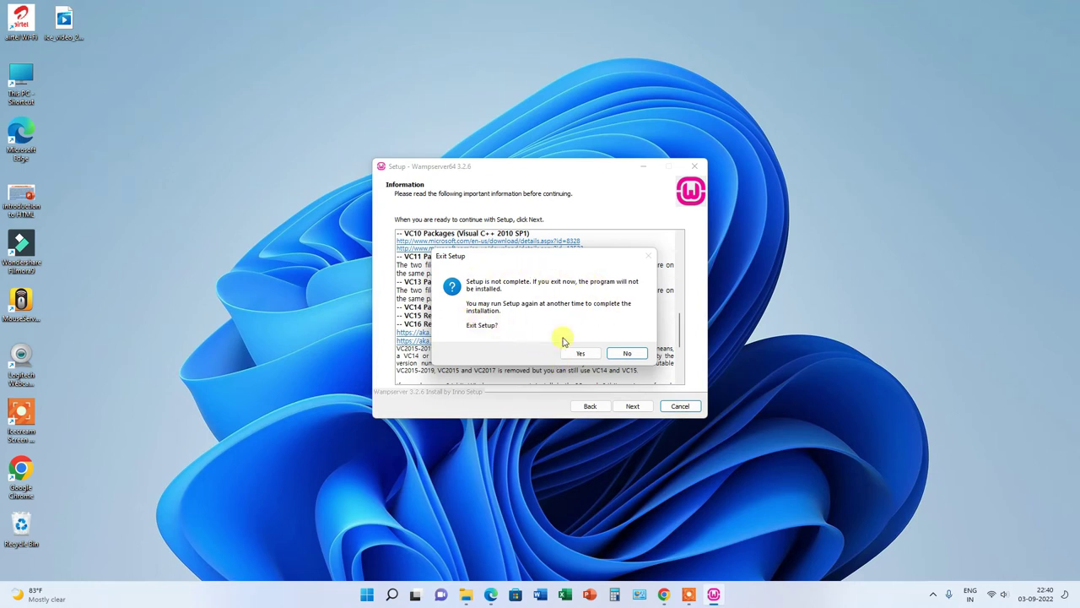
pyautogui.click(586, 355)
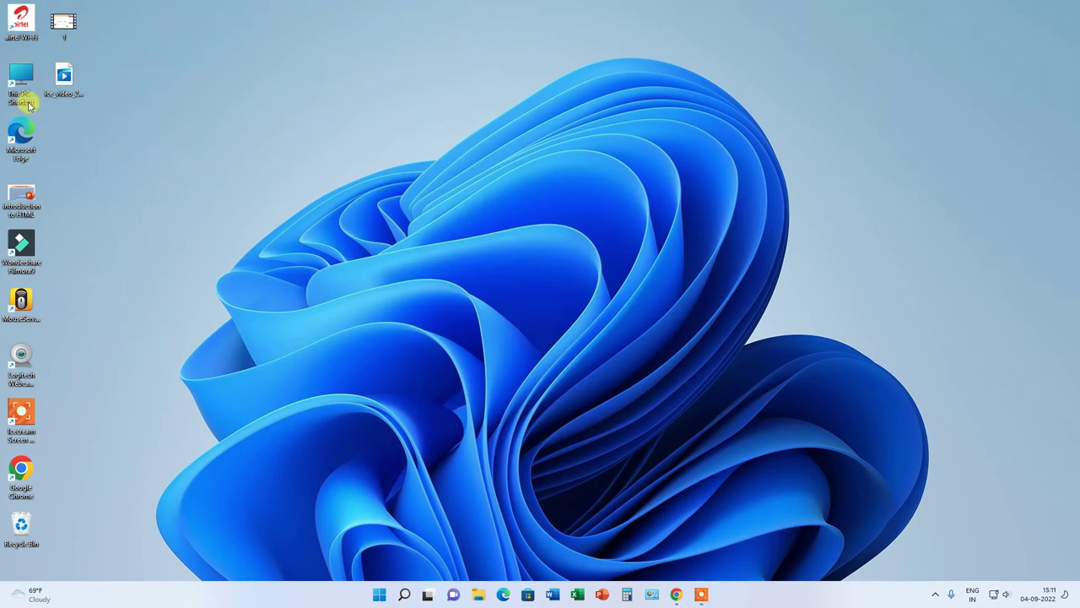
# Run the wampserver3.2.6_x64 installer from the Downloads folder with English as the setup language
pyautogui.doubleClick(21, 77)
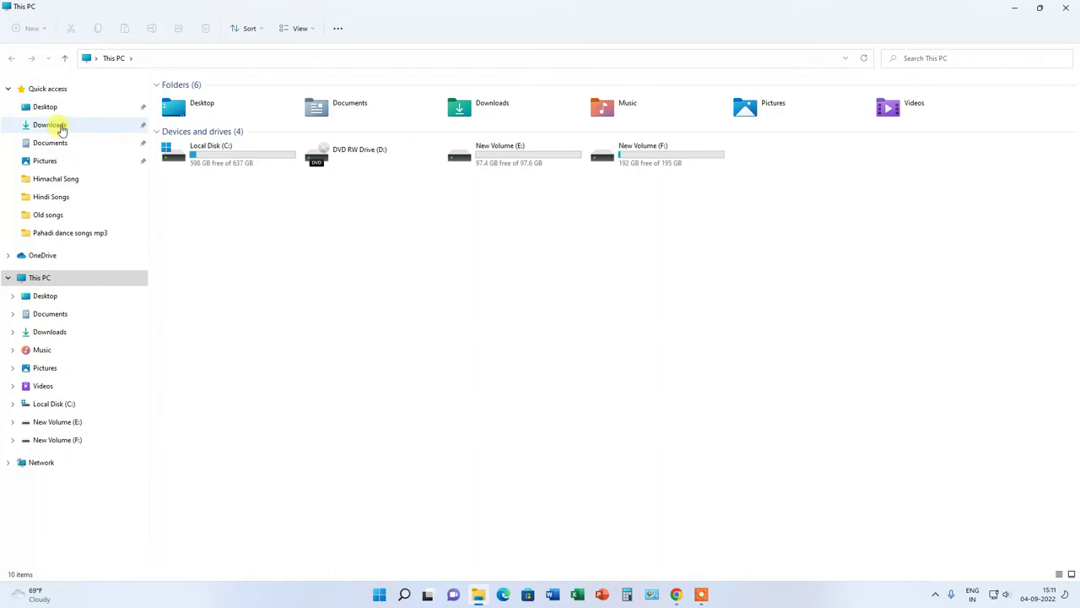
pyautogui.click(50, 125)
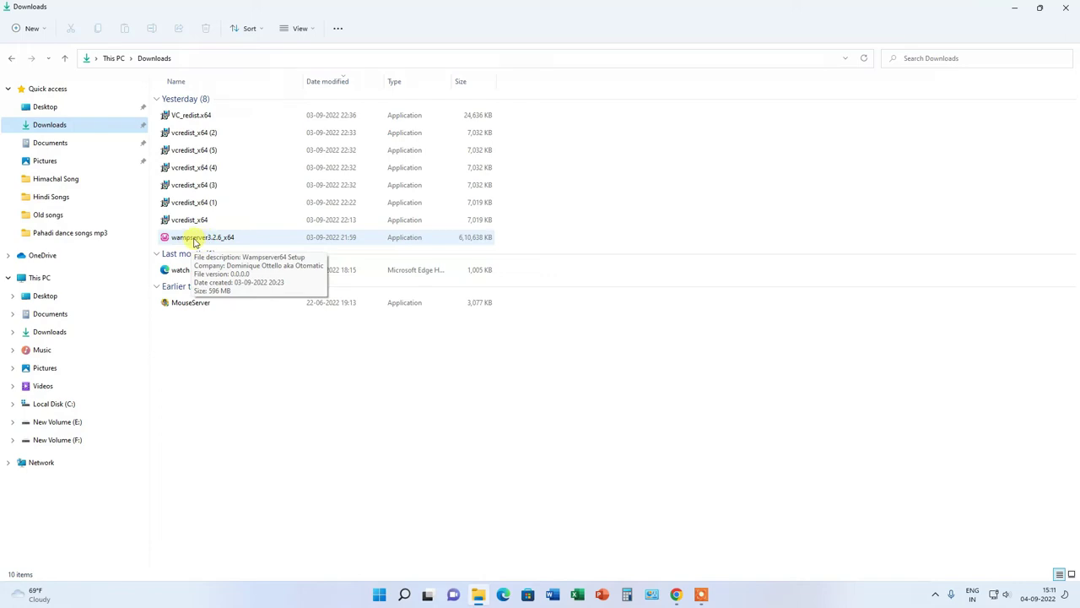
pyautogui.click(195, 239)
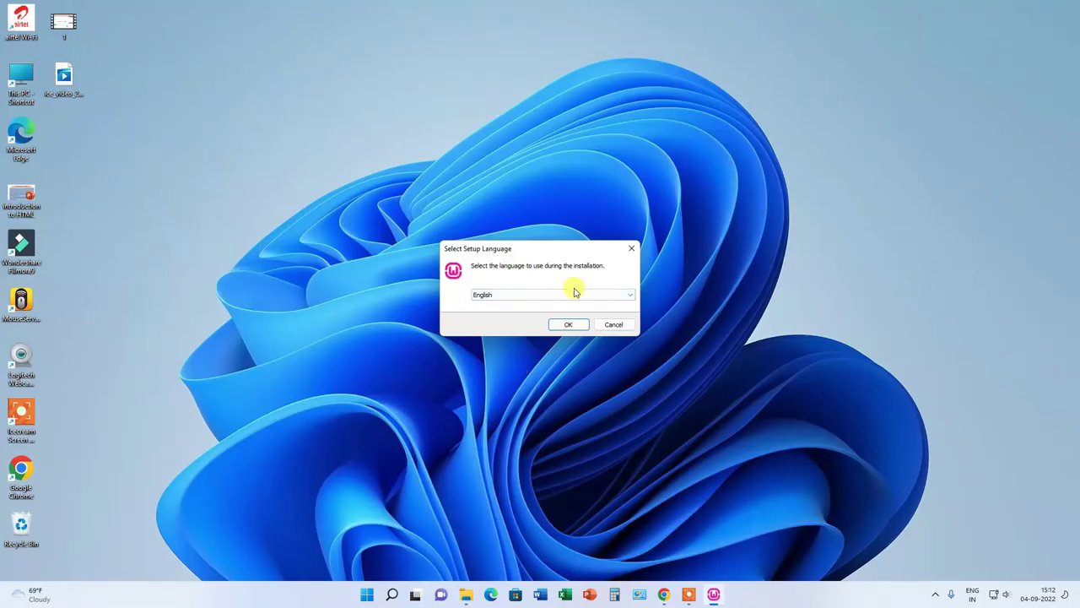
pyautogui.click(489, 301)
pyautogui.click(570, 325)
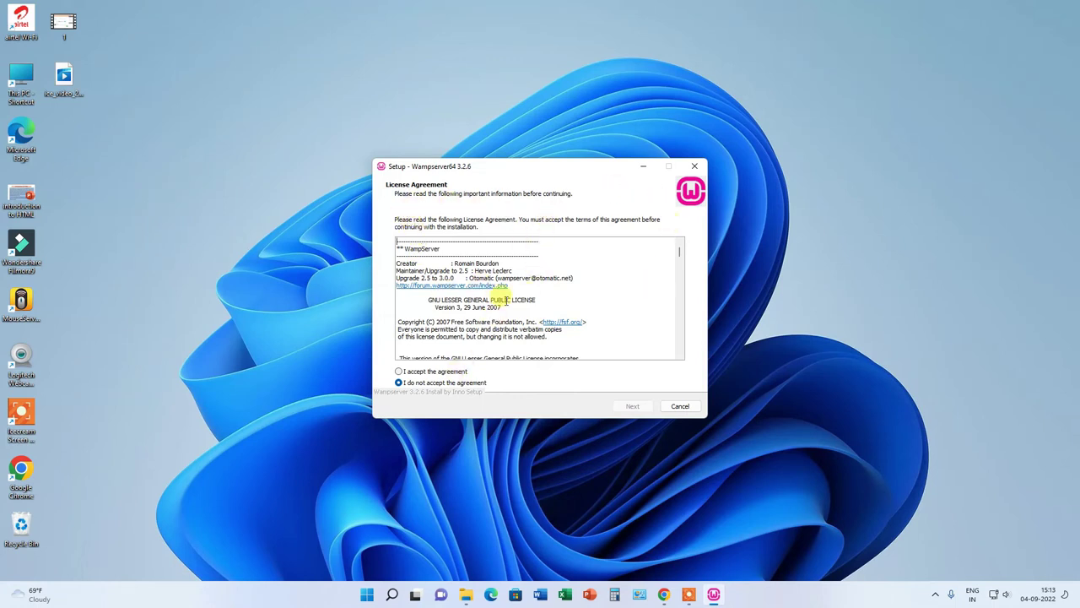
# Accept the WampServer license agreement, continue past the information page, and keep c:\wamp64 as the destination folder
pyautogui.click(400, 372)
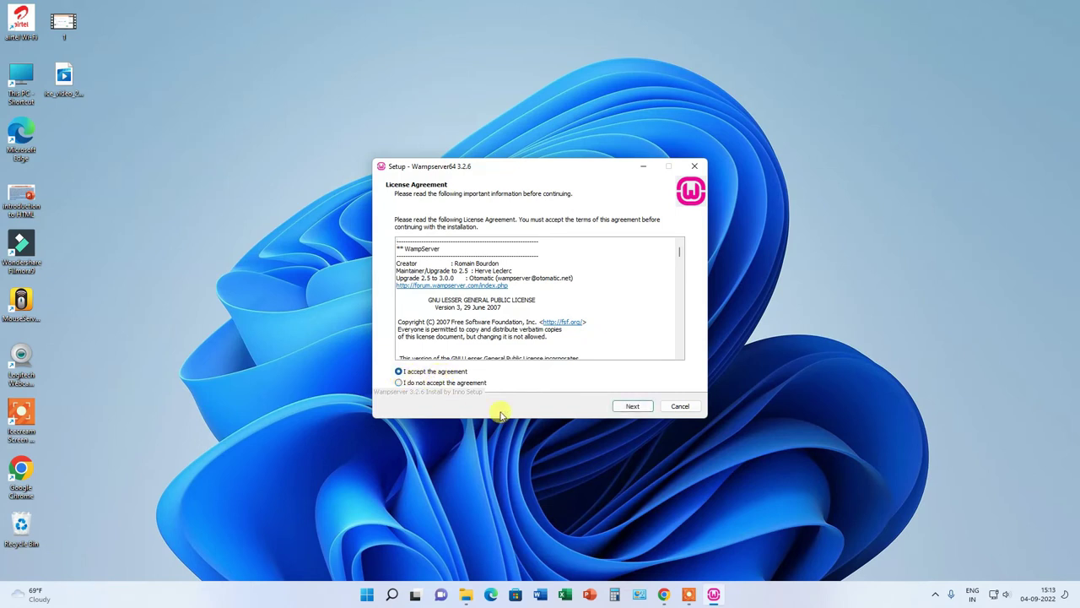
pyautogui.click(632, 406)
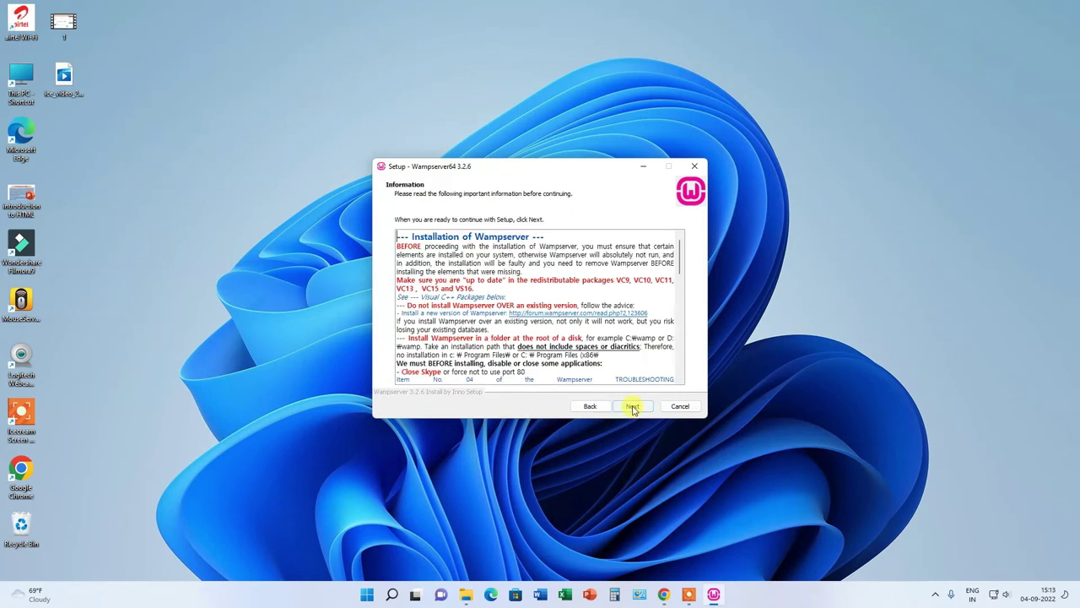
pyautogui.click(632, 407)
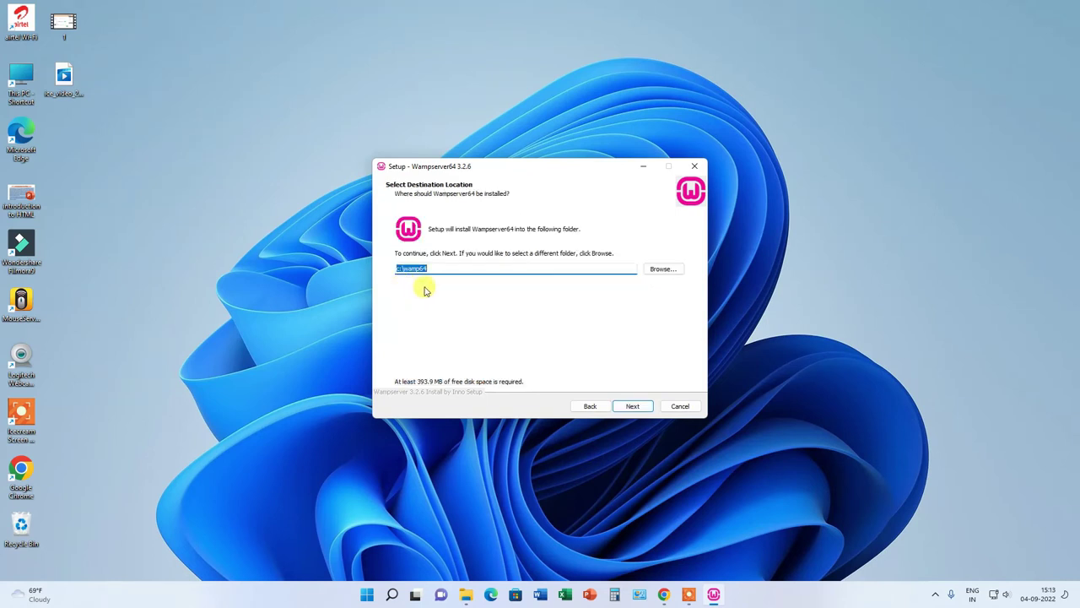
pyautogui.click(633, 406)
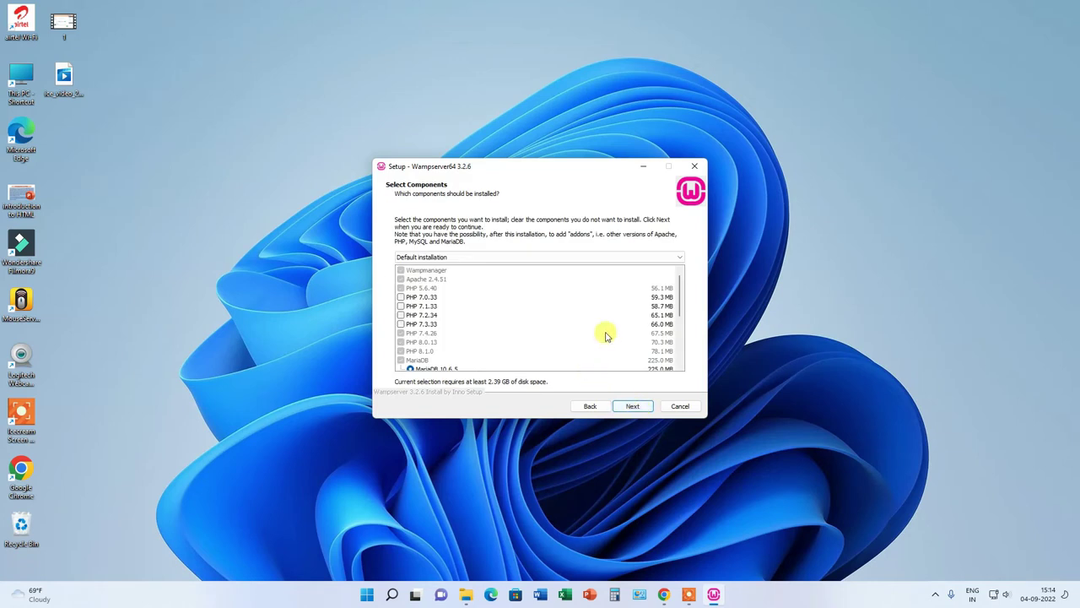
# Keep the default installation components and the Wampserver64 Start Menu folder, and start the installation
pyautogui.scroll(-4, 608, 332)
pyautogui.scroll(-1, 605, 335)
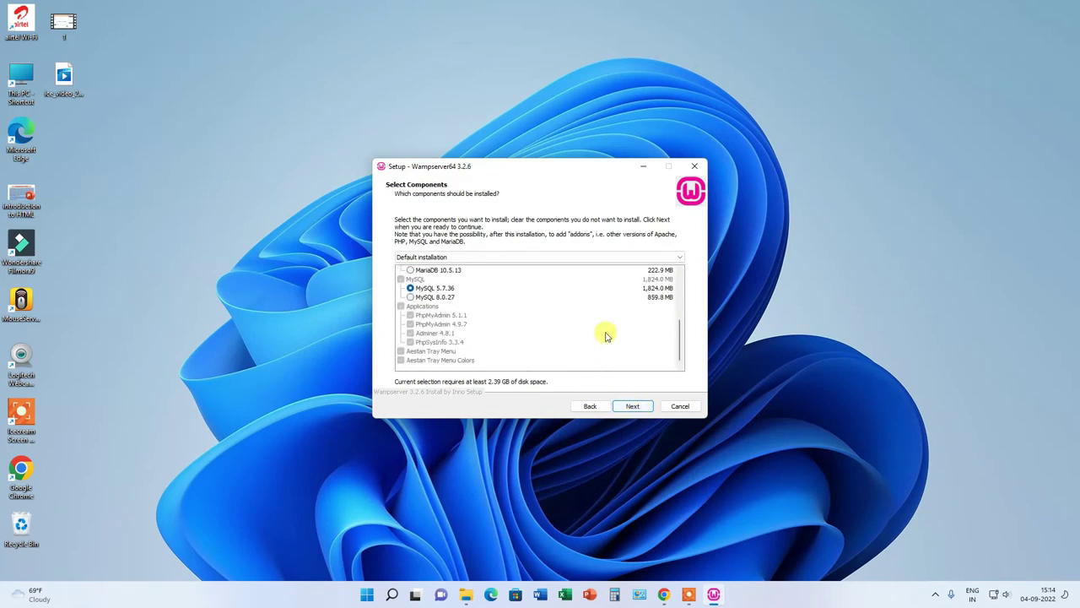
pyautogui.click(635, 406)
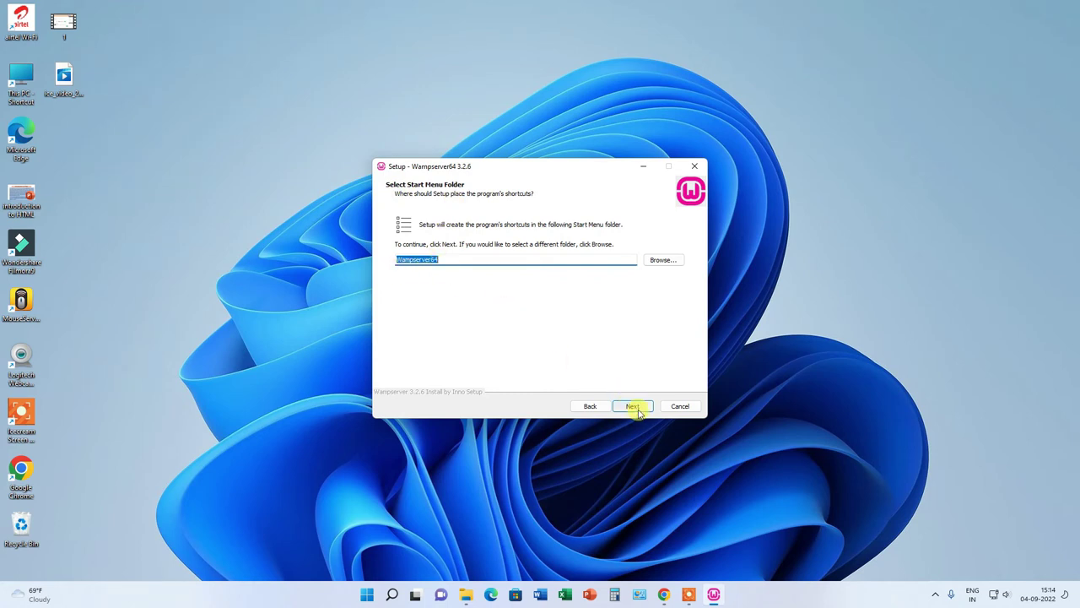
pyautogui.click(635, 408)
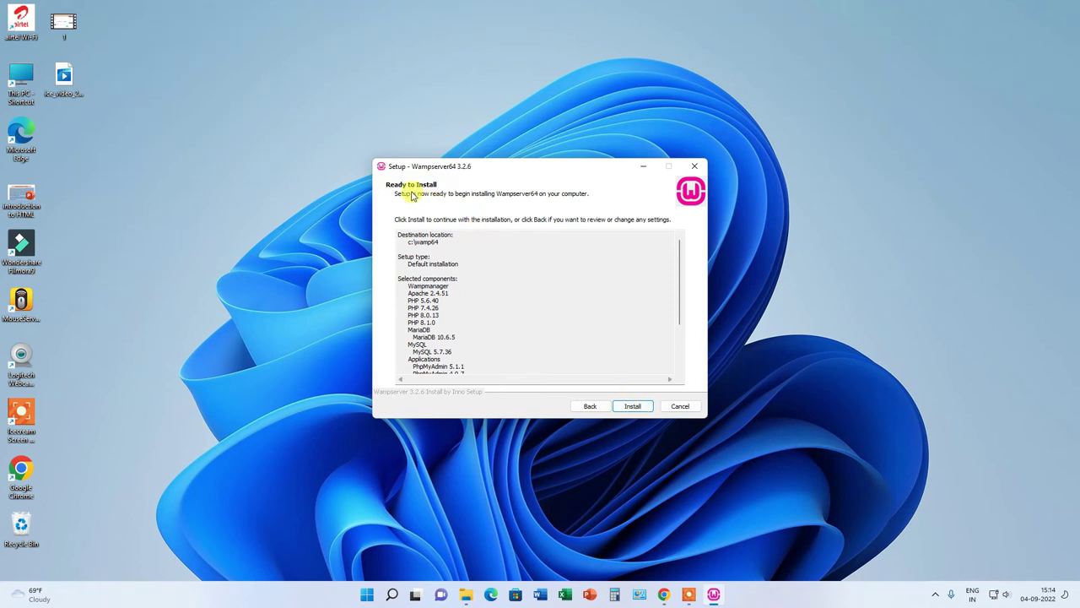
pyautogui.click(634, 408)
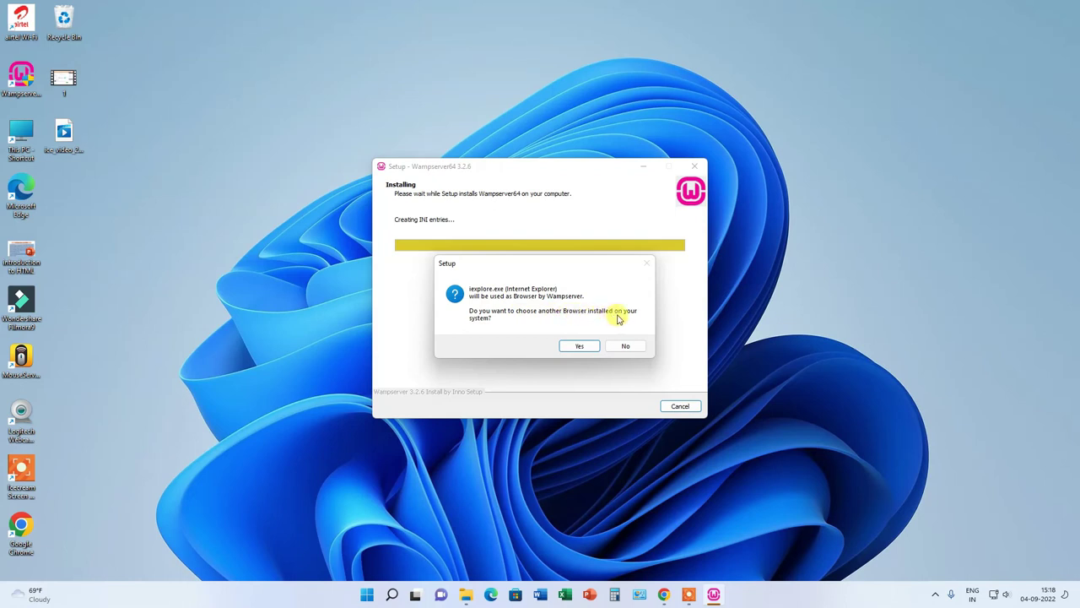
# Choose another browser for WampServer: the chrome application in C:\Program Files\Google\Chrome\Application
pyautogui.click(579, 347)
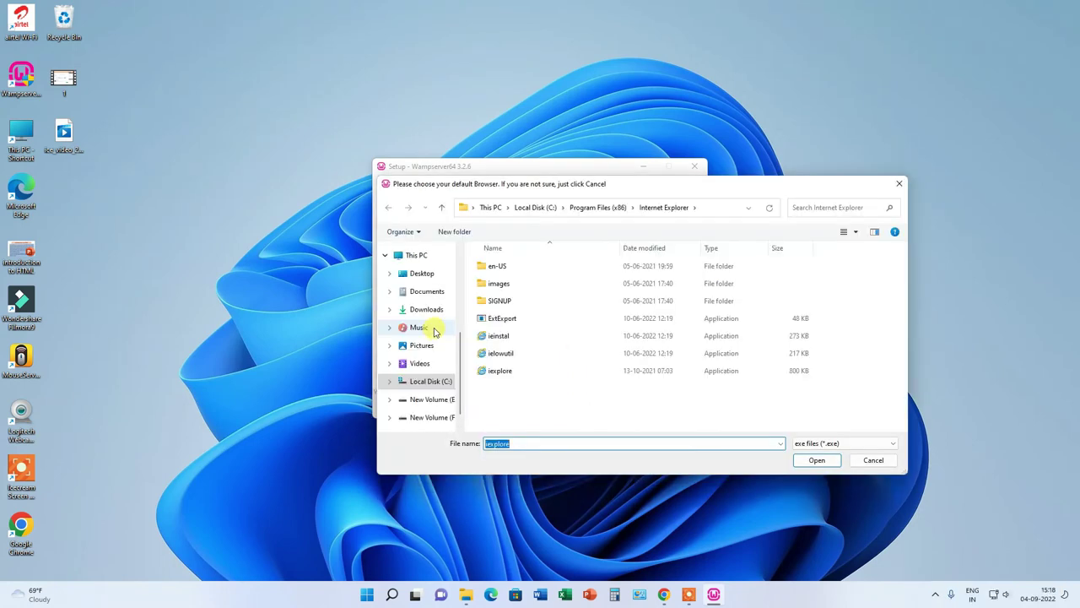
pyautogui.click(432, 380)
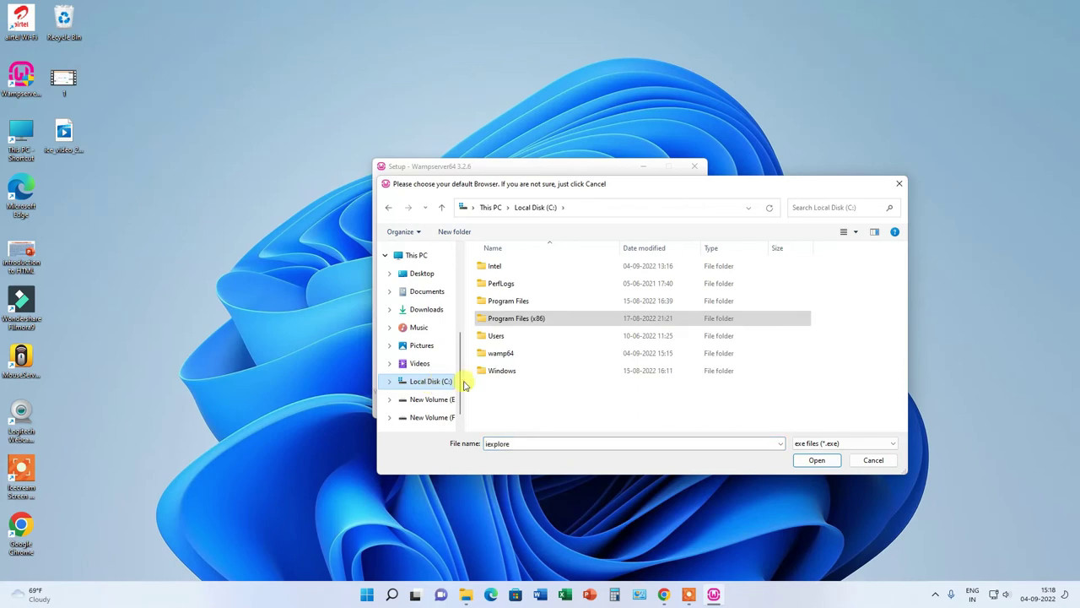
pyautogui.doubleClick(508, 302)
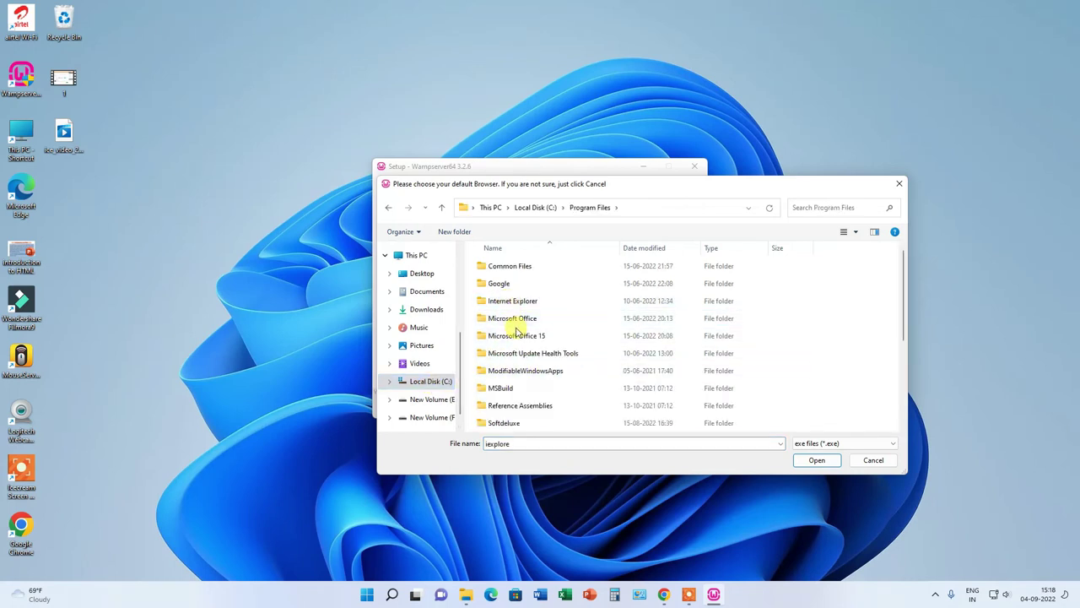
pyautogui.doubleClick(500, 285)
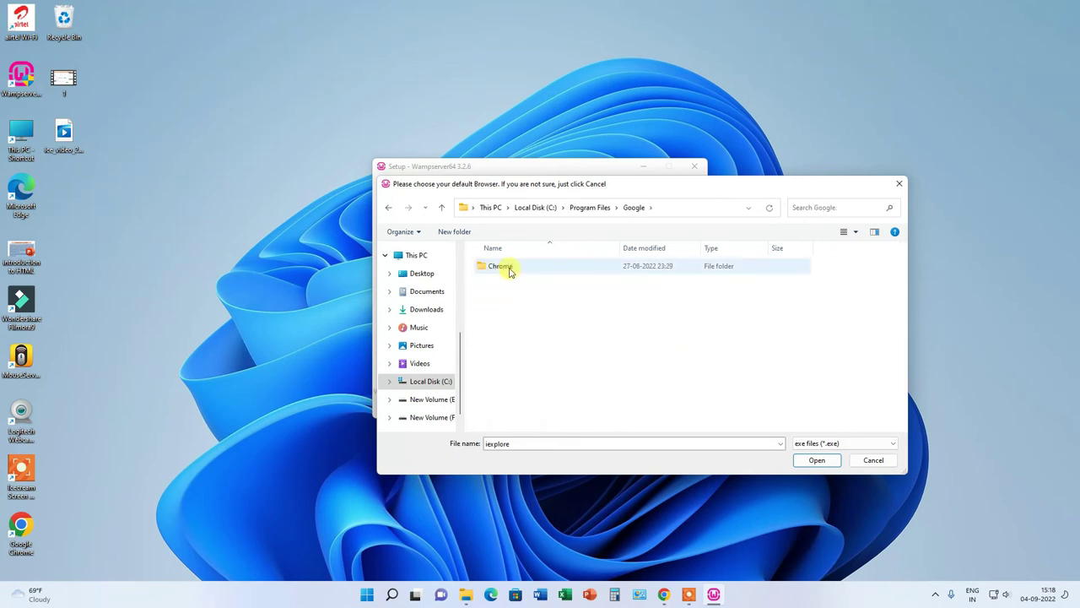
pyautogui.doubleClick(507, 268)
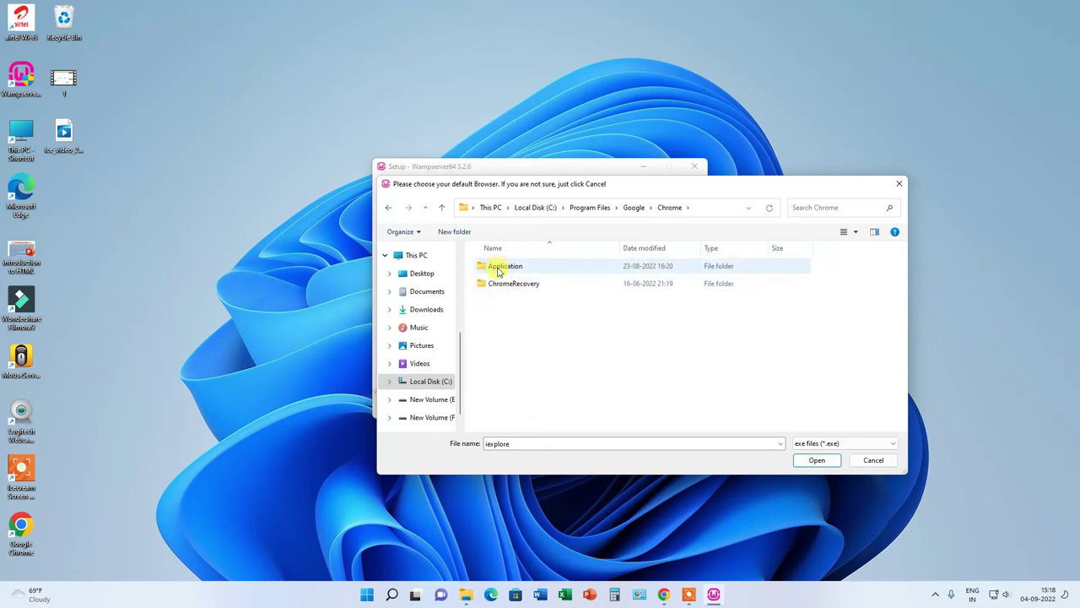
pyautogui.doubleClick(500, 268)
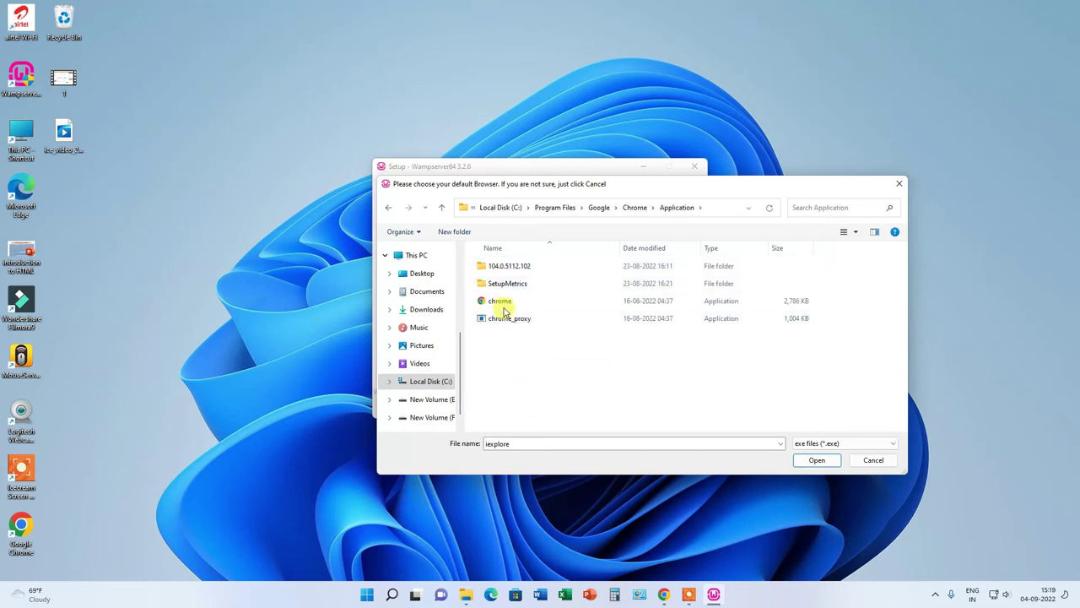
pyautogui.doubleClick(500, 301)
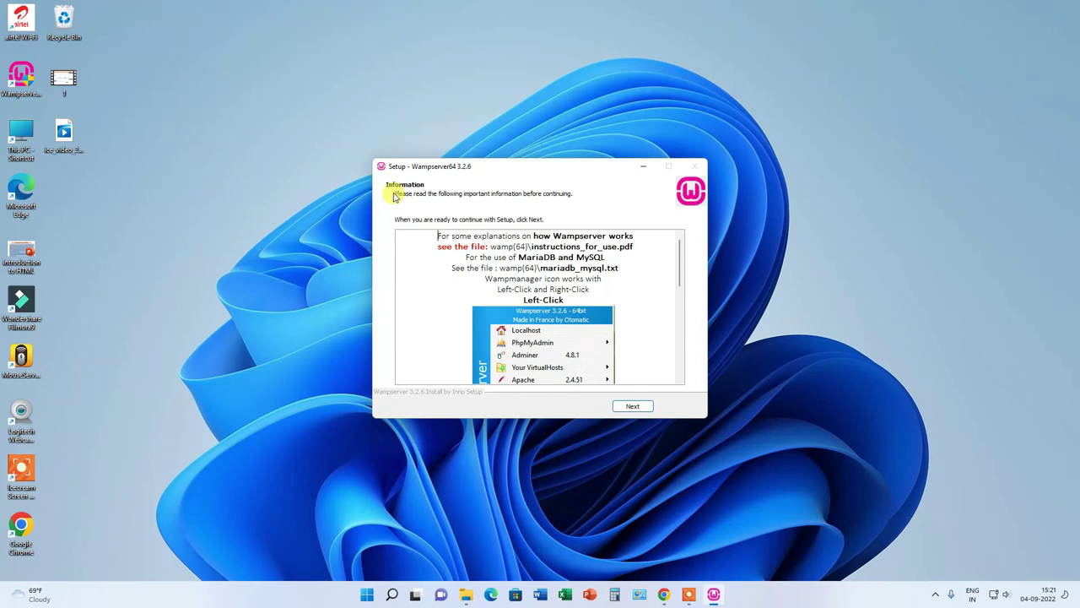
# Review the WampServer usage information and finish the setup wizard
pyautogui.scroll(-5, 595, 341)
pyautogui.scroll(-2, 594, 338)
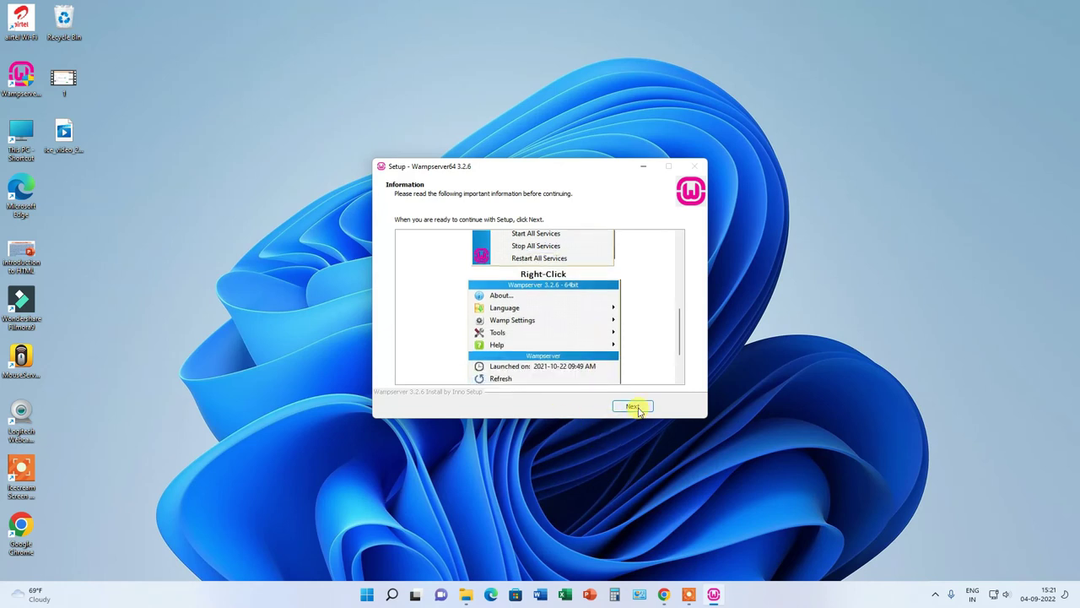
pyautogui.click(634, 406)
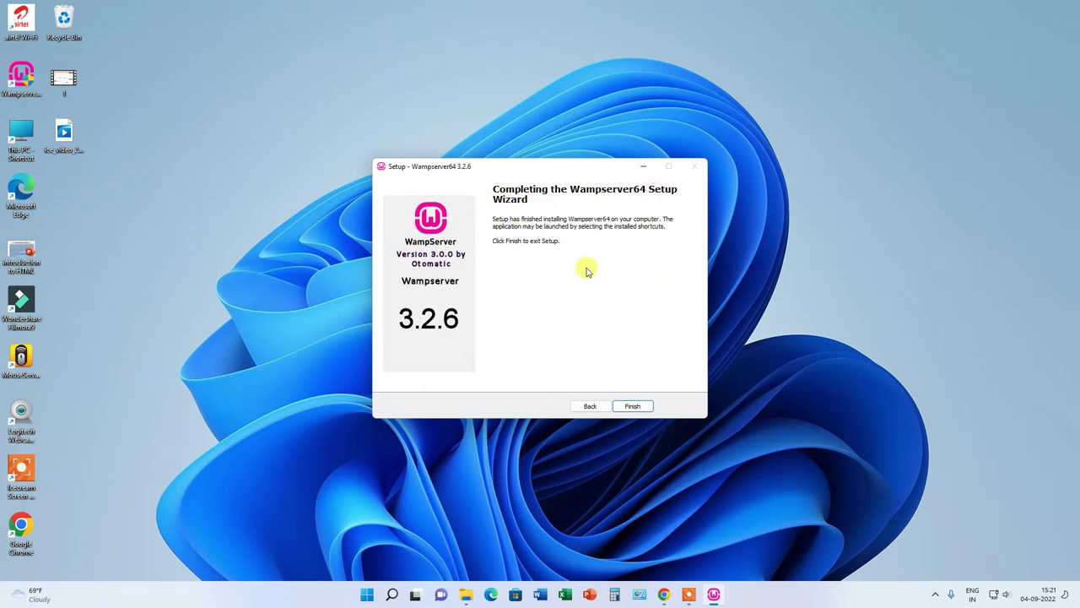
pyautogui.click(646, 408)
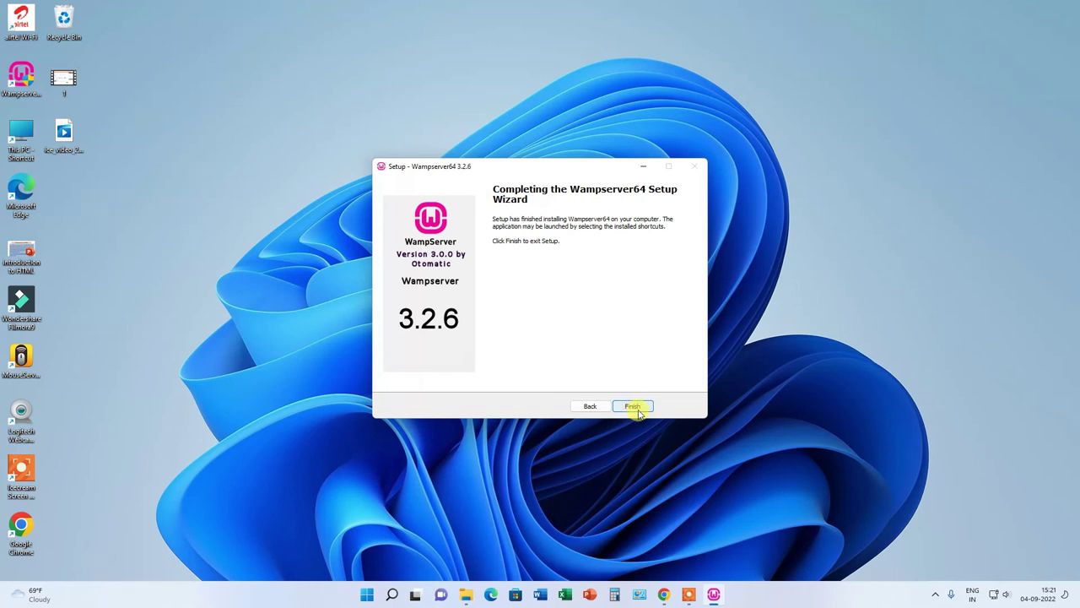
pyautogui.click(635, 407)
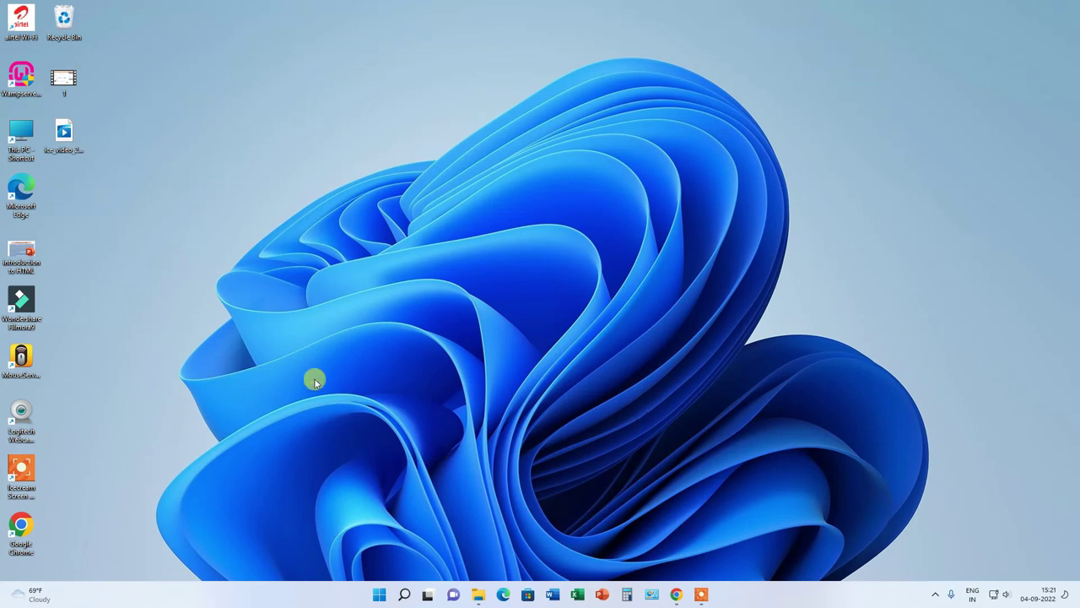
# Launch WampServer from its desktop shortcut and check the status of its services in the system tray
pyautogui.doubleClick(22, 78)
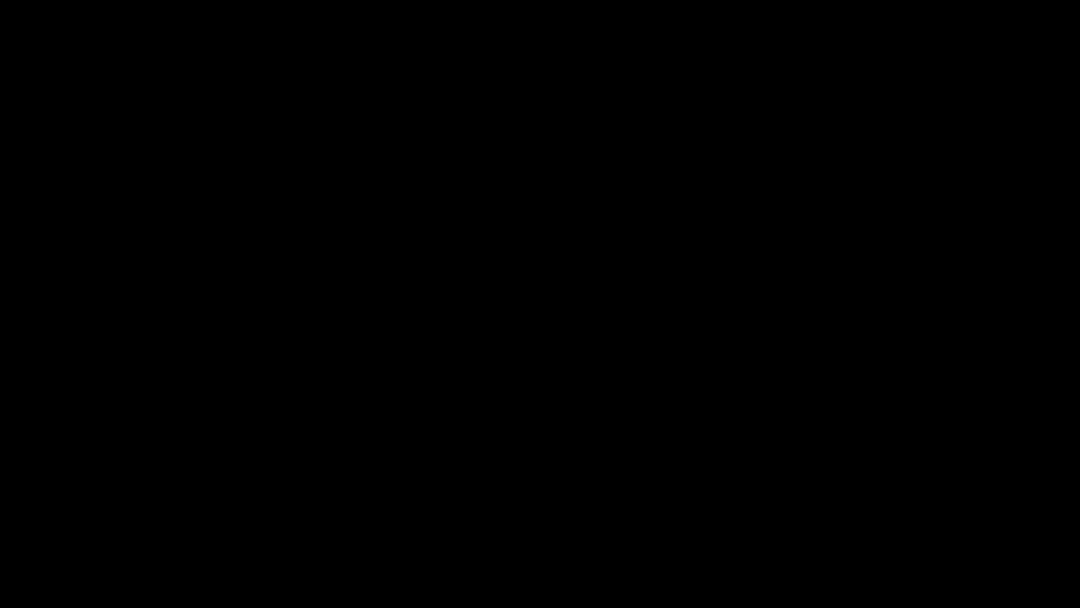
pyautogui.click(486, 393)
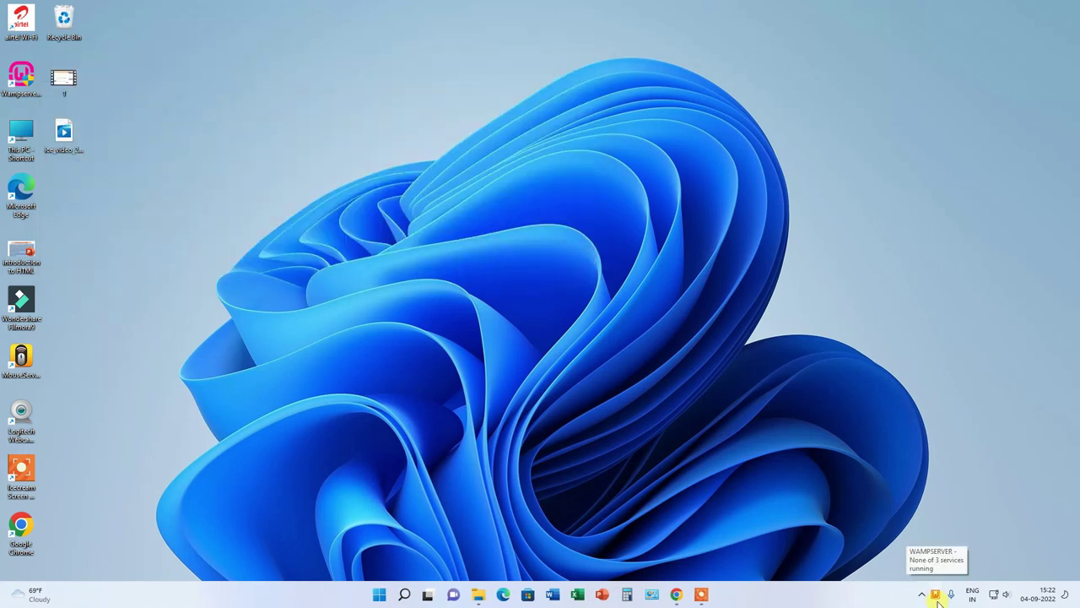
pyautogui.click(935, 594)
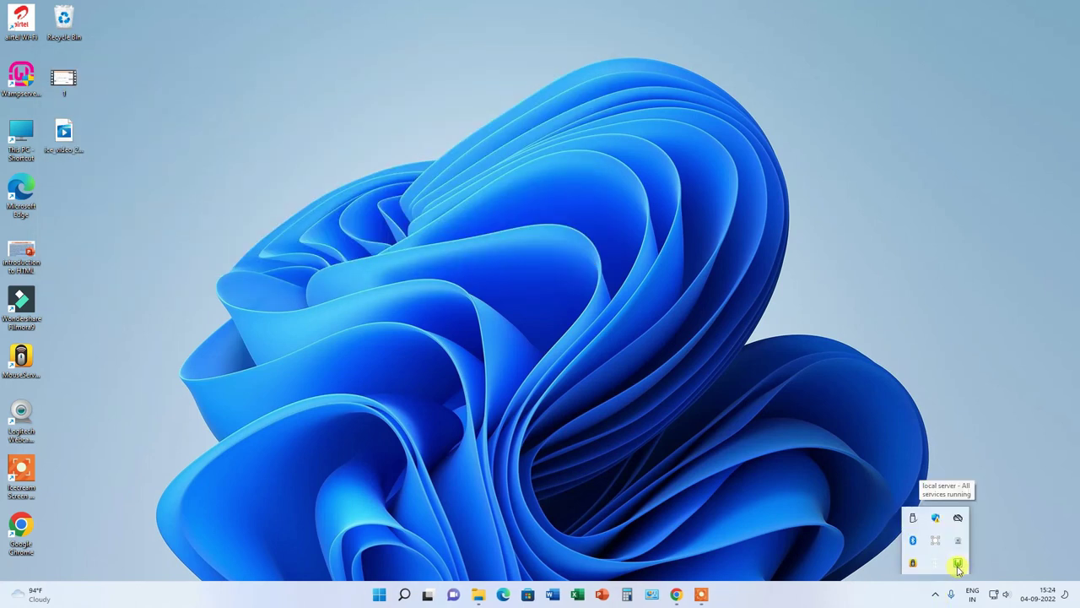